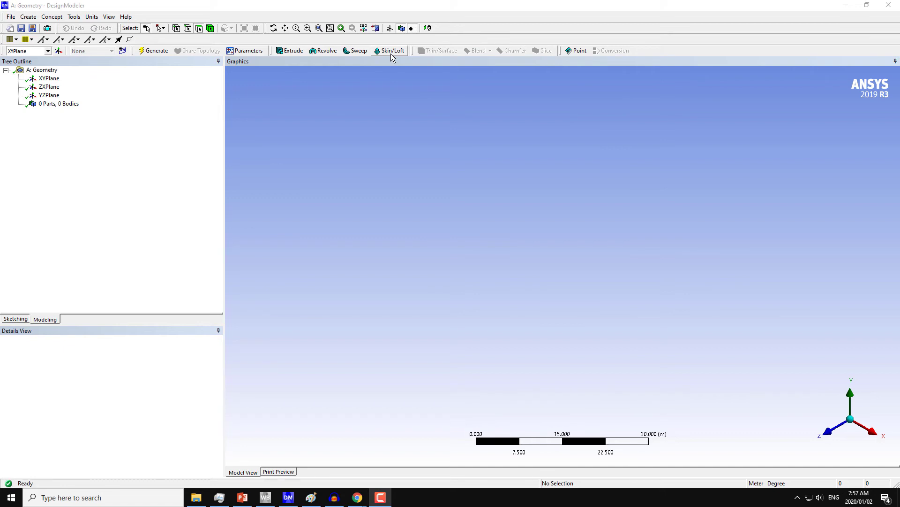
- Select the XYPlane in the Tree Outline as the plane to sketch on
click(53, 79)
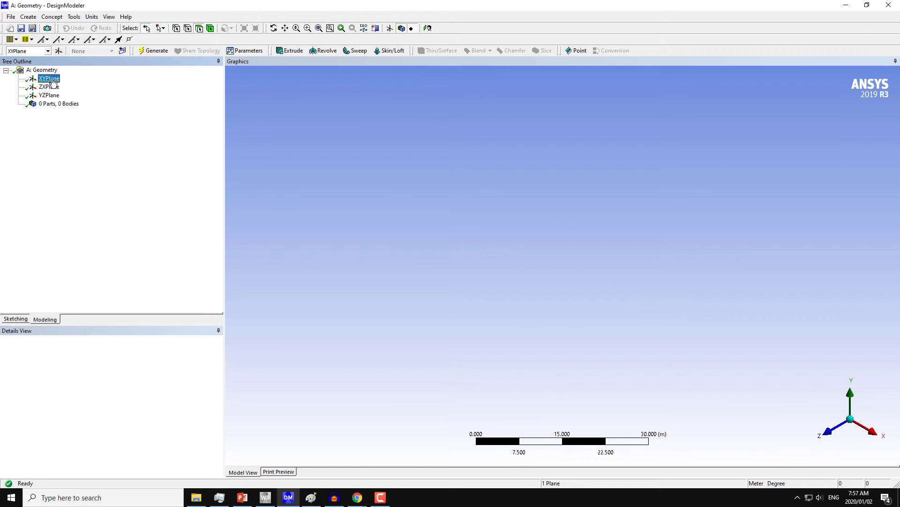
- Face the XY plane and draw a circle centred on the origin
click(428, 28)
click(14, 320)
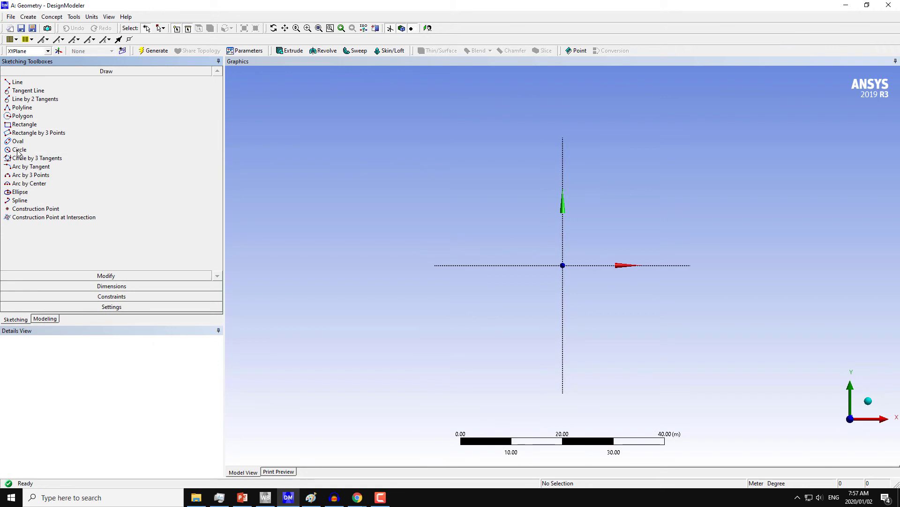
click(18, 149)
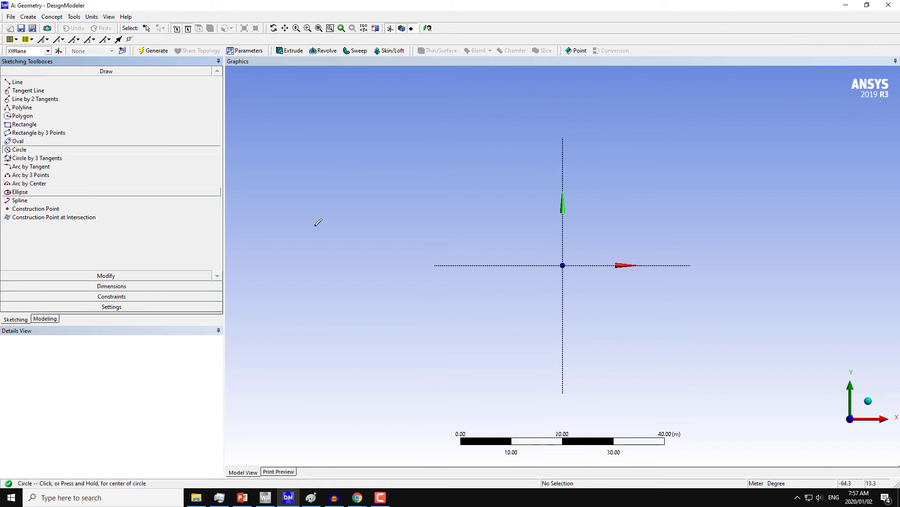
click(563, 265)
click(560, 255)
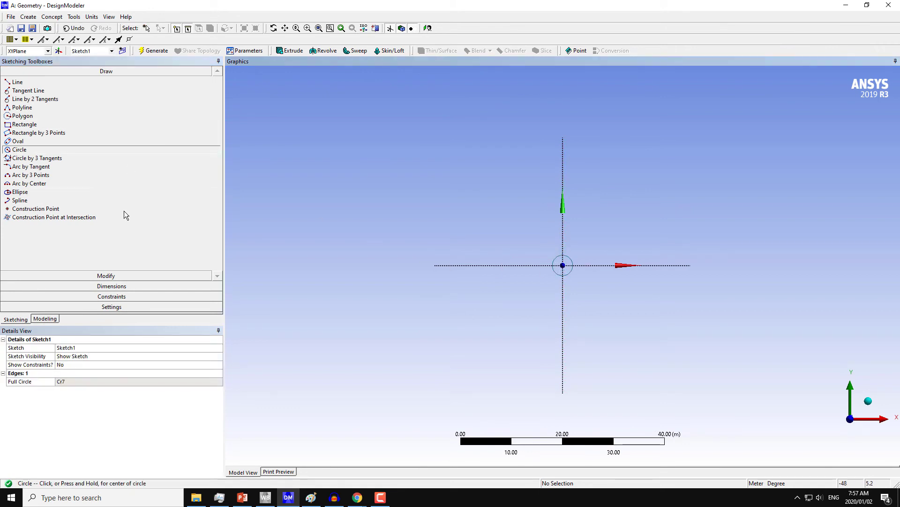
- Add diameter dimension D1 to the circle and set it to 1 m
click(86, 285)
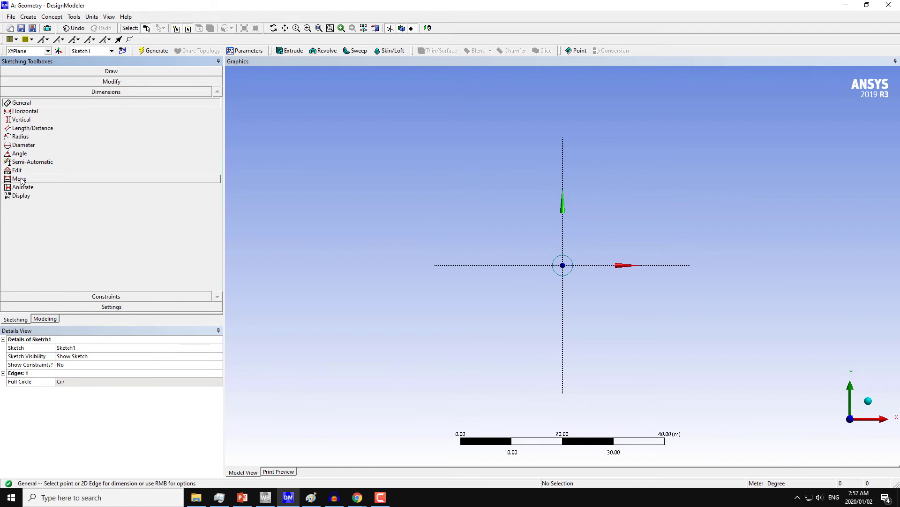
click(553, 265)
click(543, 252)
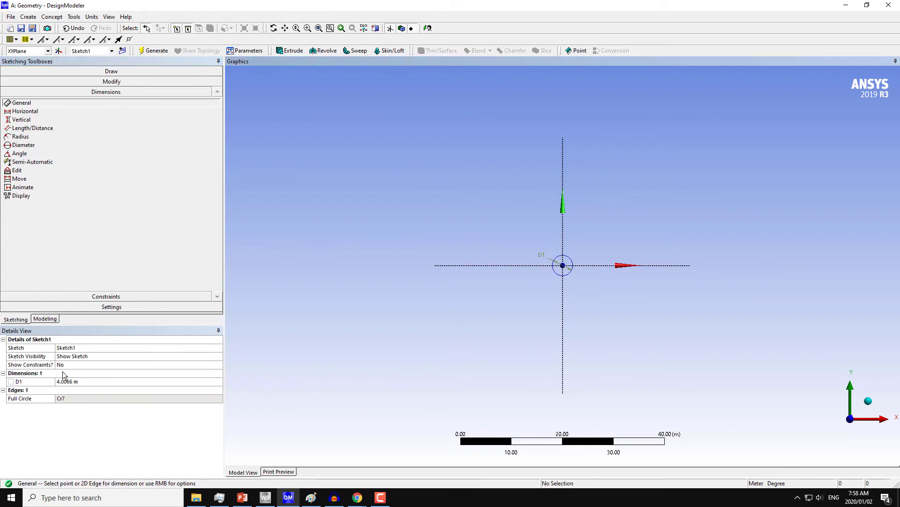
click(70, 381)
text(1)
key(Return)
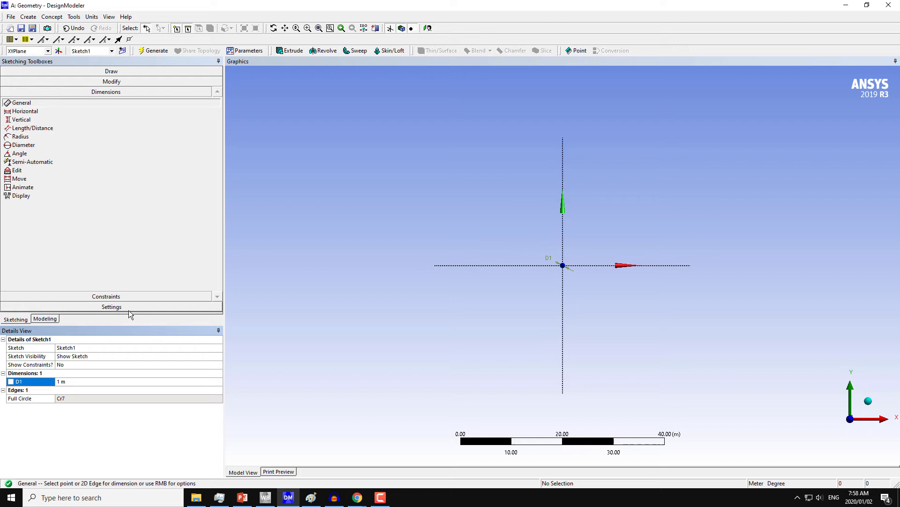
scroll(514, 260, up, 5)
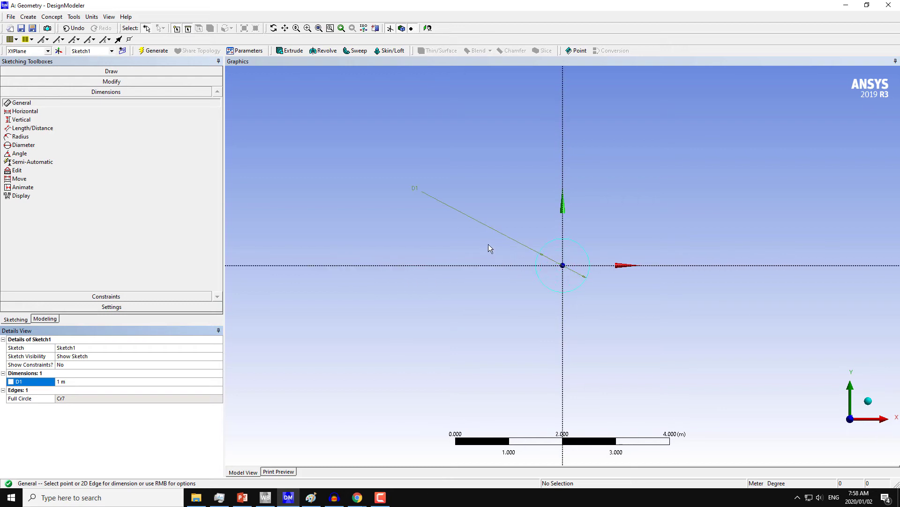
scroll(488, 248, up, 1)
- Move the D1 label beside the circle and return to Modeling
click(19, 178)
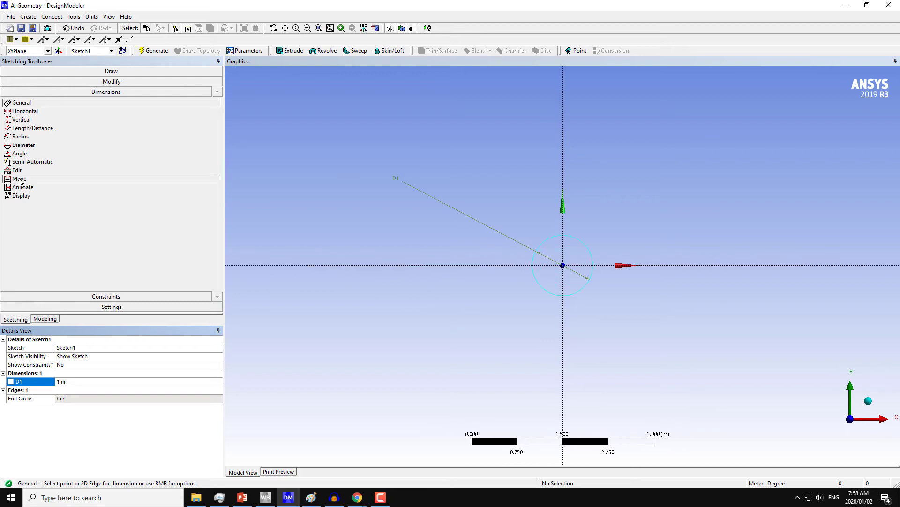
click(398, 181)
click(522, 240)
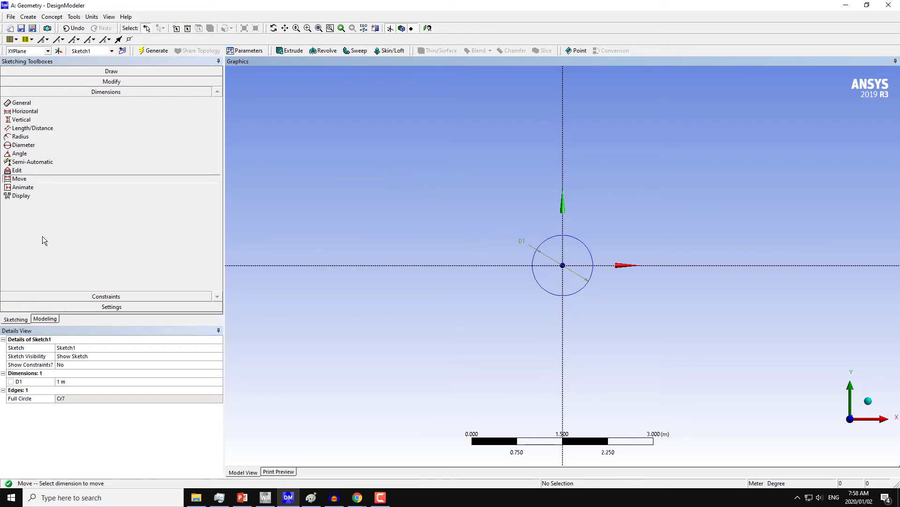
click(45, 319)
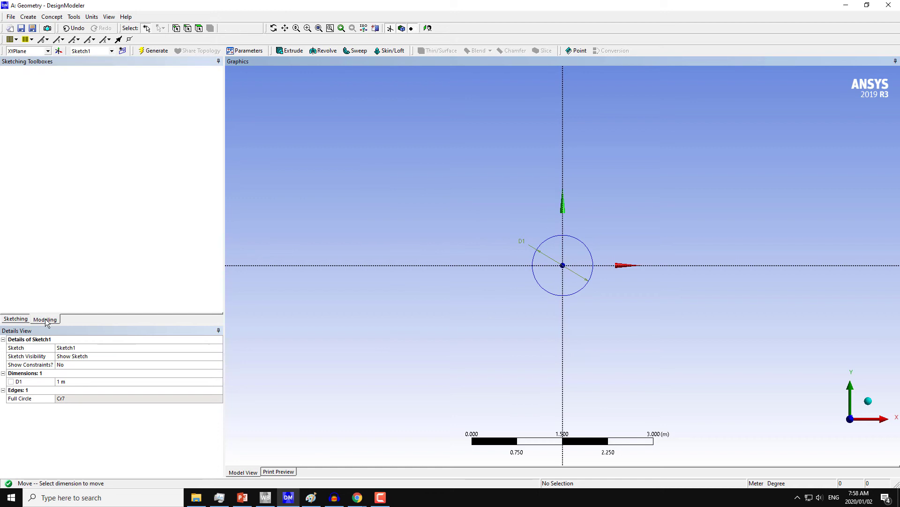
- Generate line body Line1 from Sketch1 using Concept > Lines From Sketches
click(51, 17)
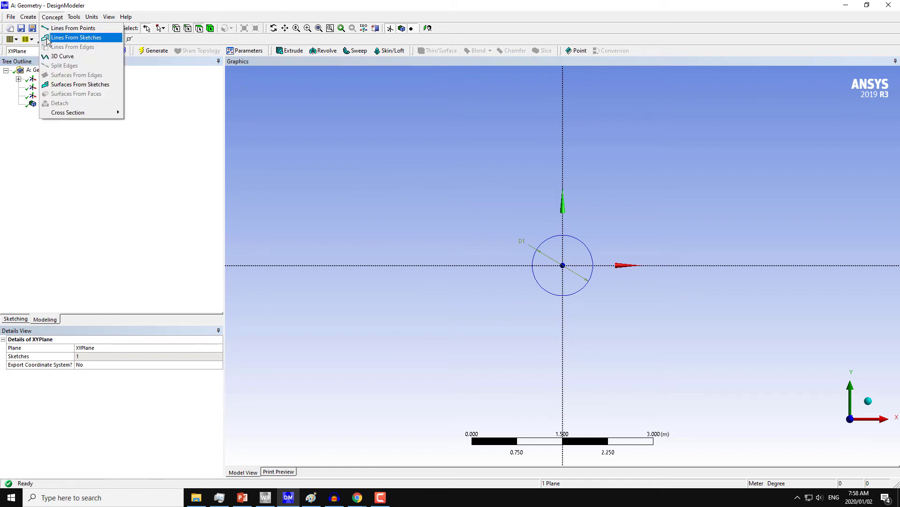
click(61, 41)
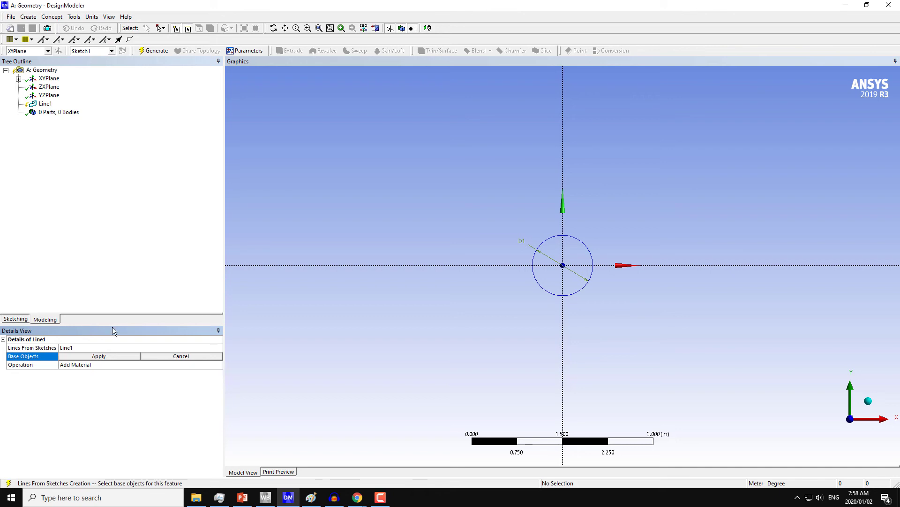
click(119, 354)
click(116, 355)
click(18, 79)
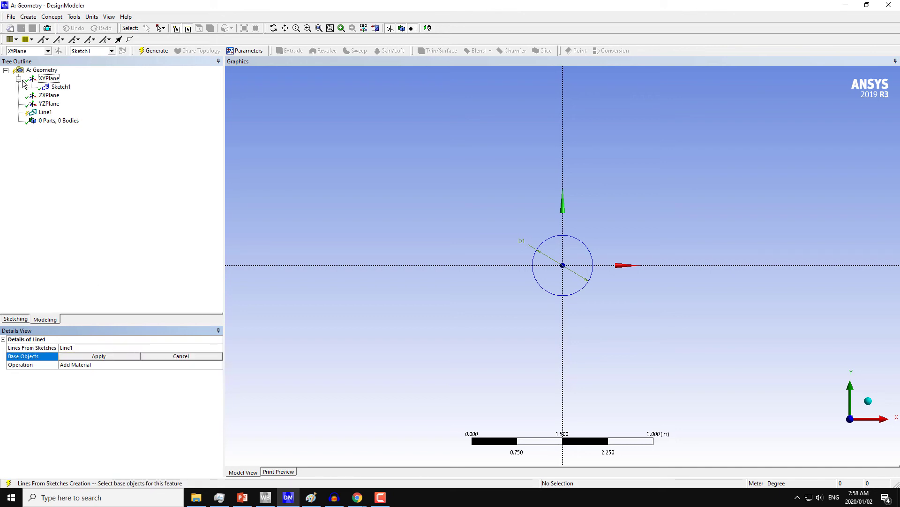
click(61, 87)
click(121, 356)
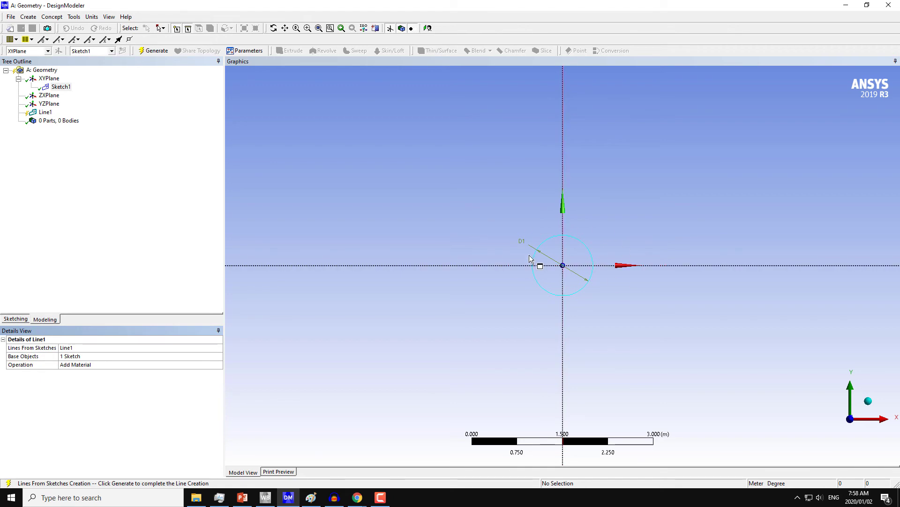
click(146, 53)
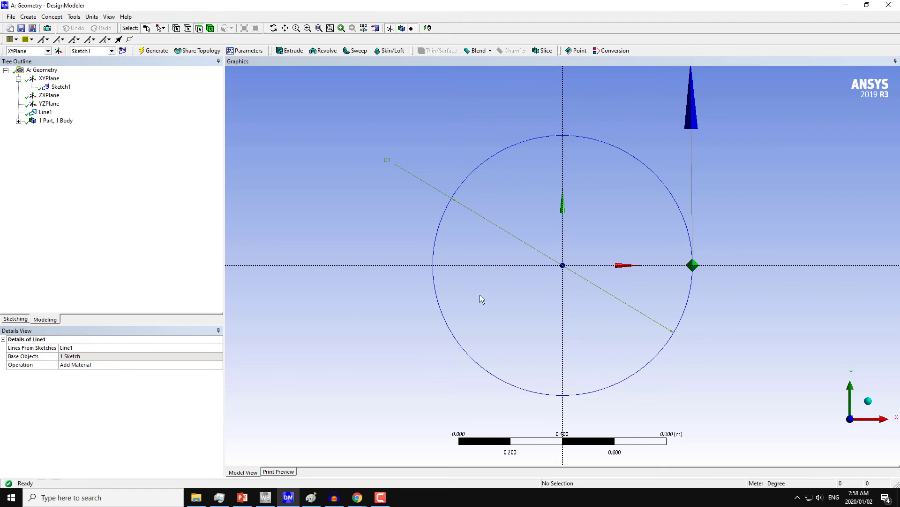
- Start a Split Edges feature on the circle's single edge
click(51, 17)
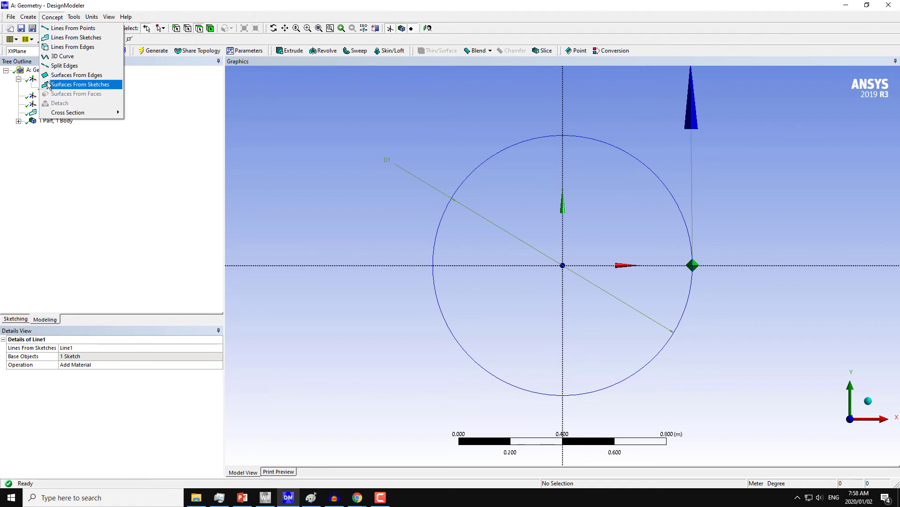
click(55, 66)
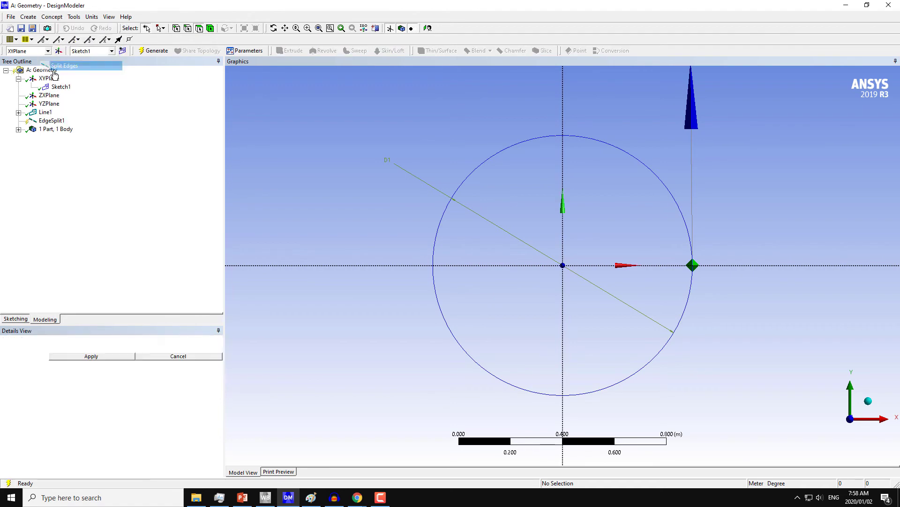
click(90, 348)
click(79, 358)
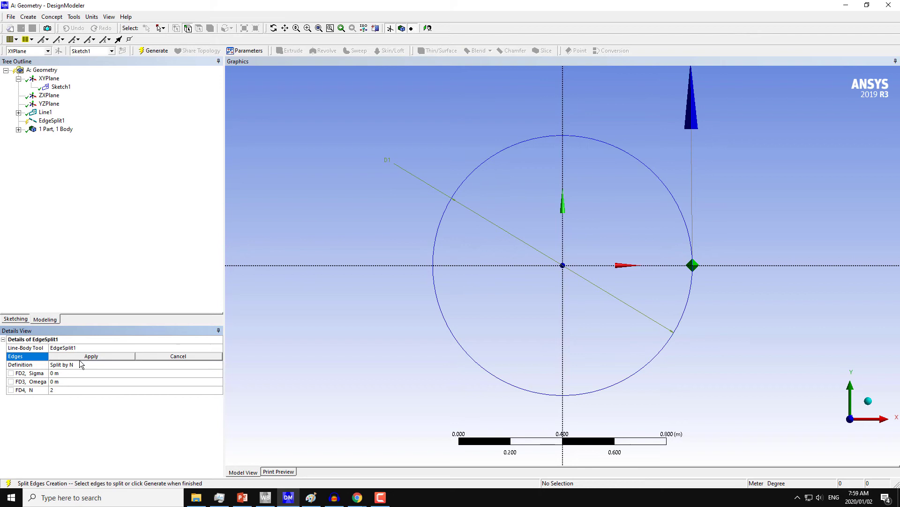
click(444, 215)
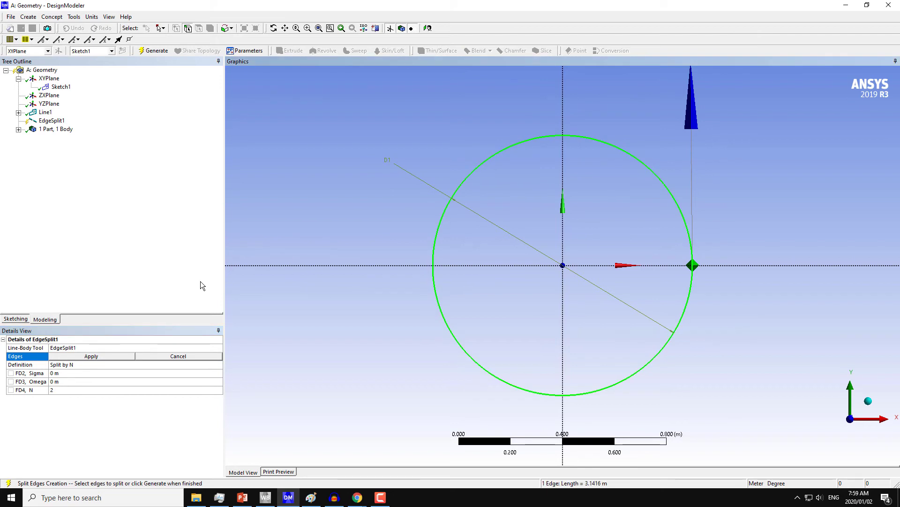
click(117, 357)
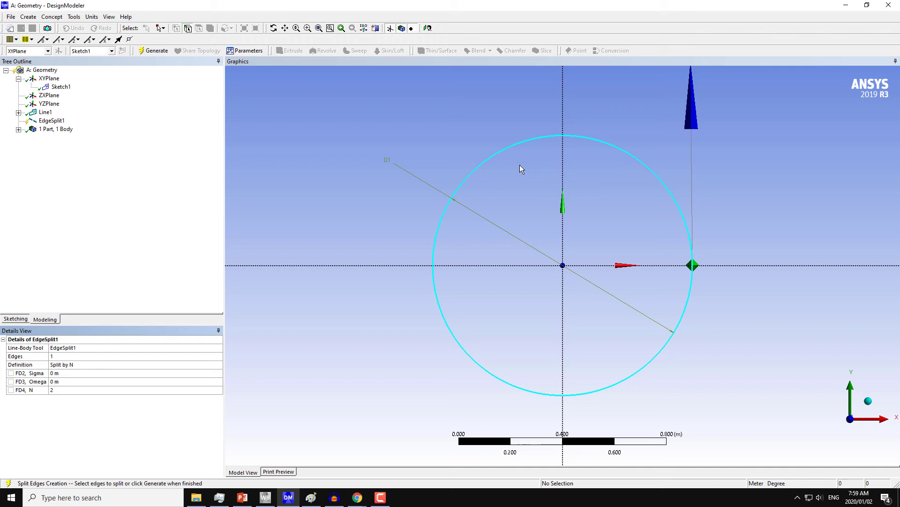
- Define the edge split as Split by N with N = 8 and generate it
click(75, 365)
click(219, 365)
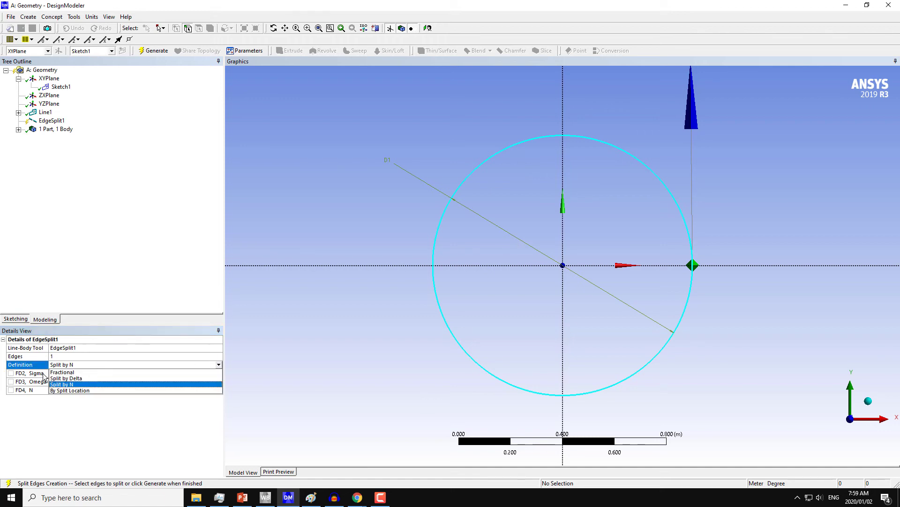
click(66, 372)
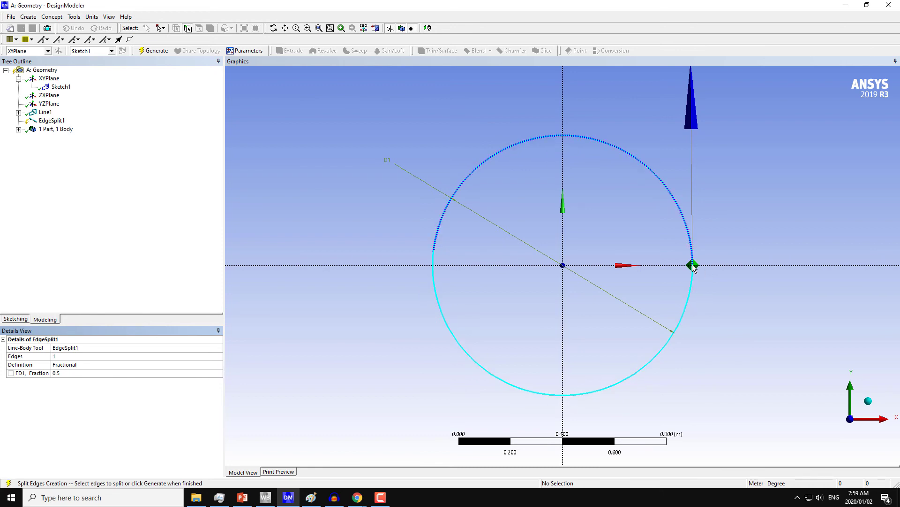
click(79, 357)
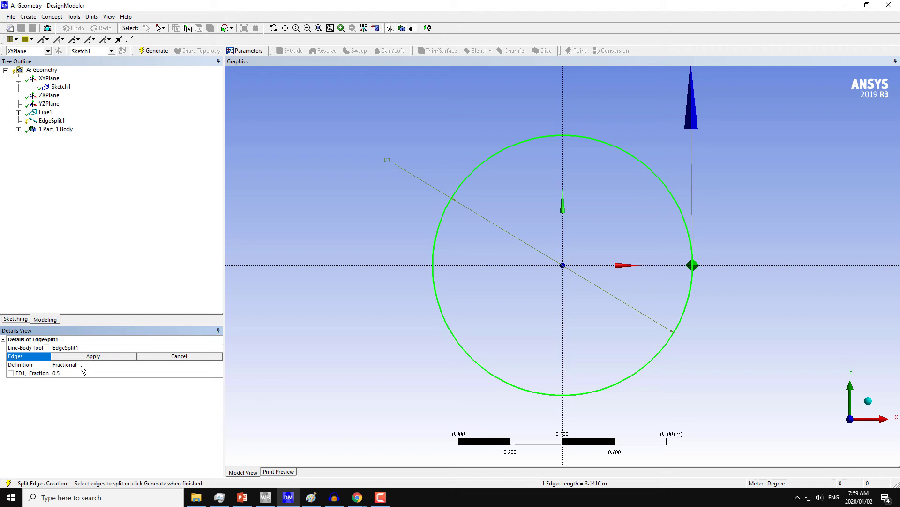
click(81, 365)
click(218, 365)
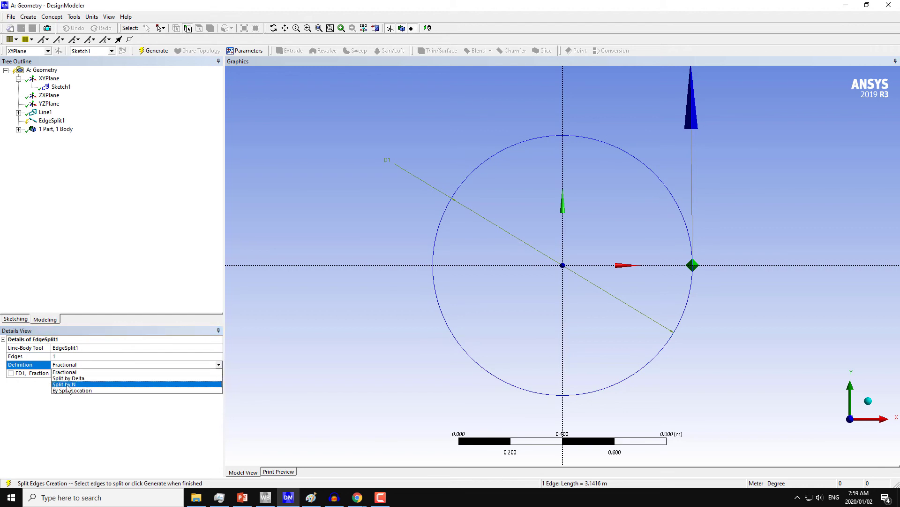
click(71, 385)
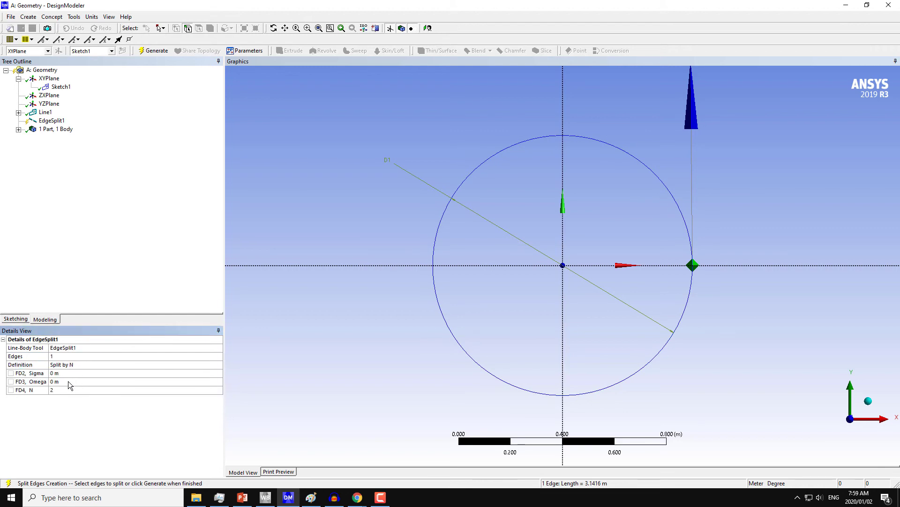
click(66, 389)
text(8)
click(153, 50)
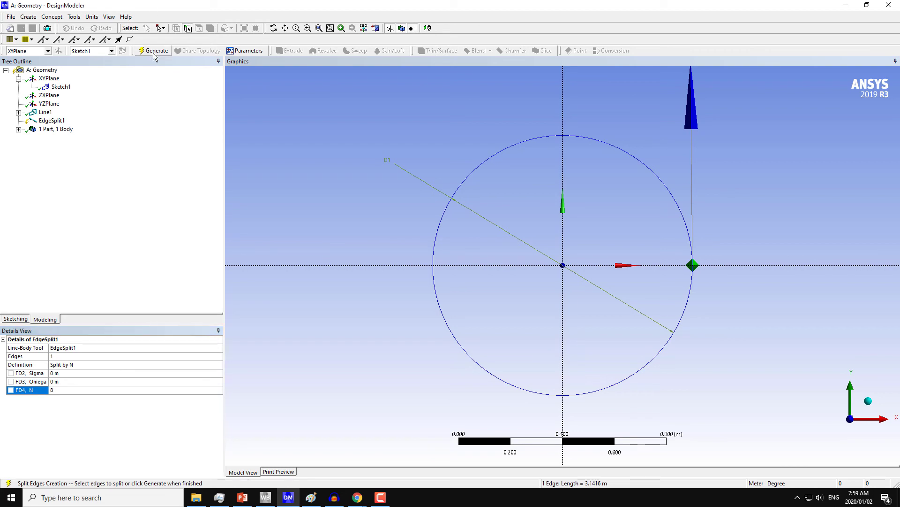
- Merge the two top arcs into one edge as Merge1
click(584, 138)
click(511, 149)
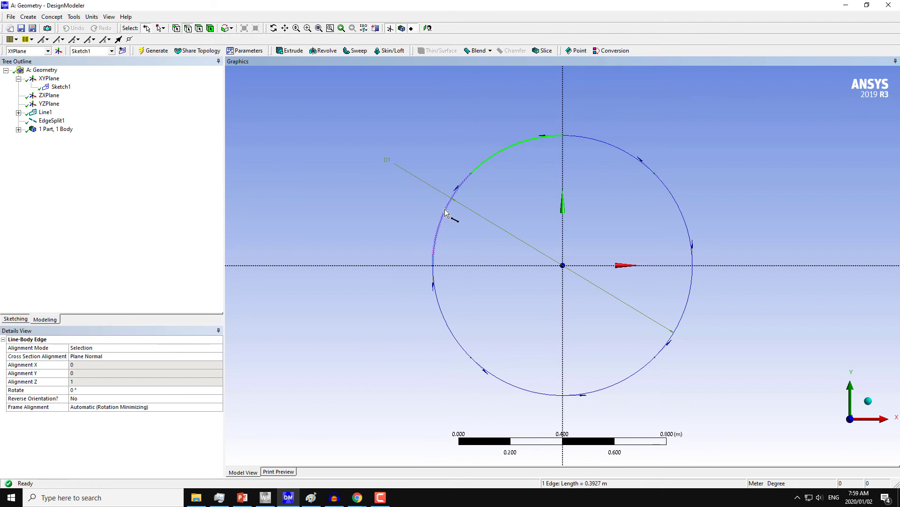
click(449, 210)
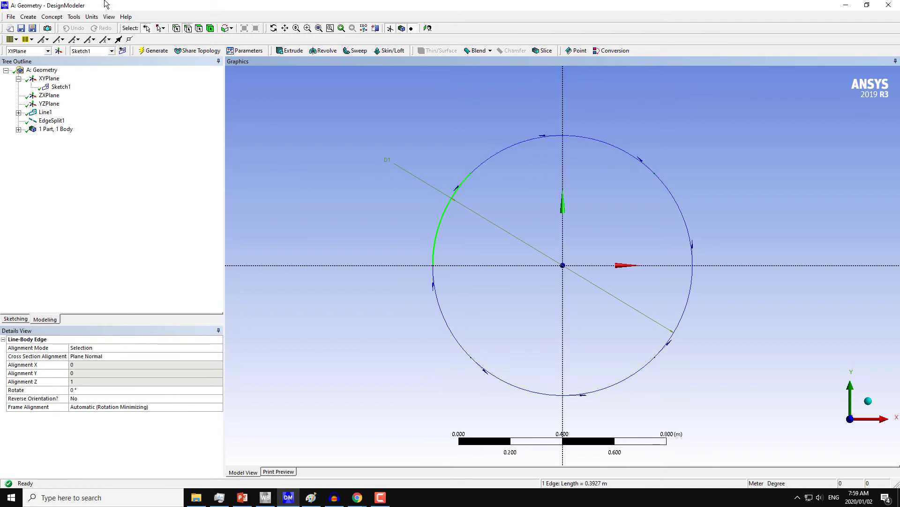
click(601, 143)
click(75, 18)
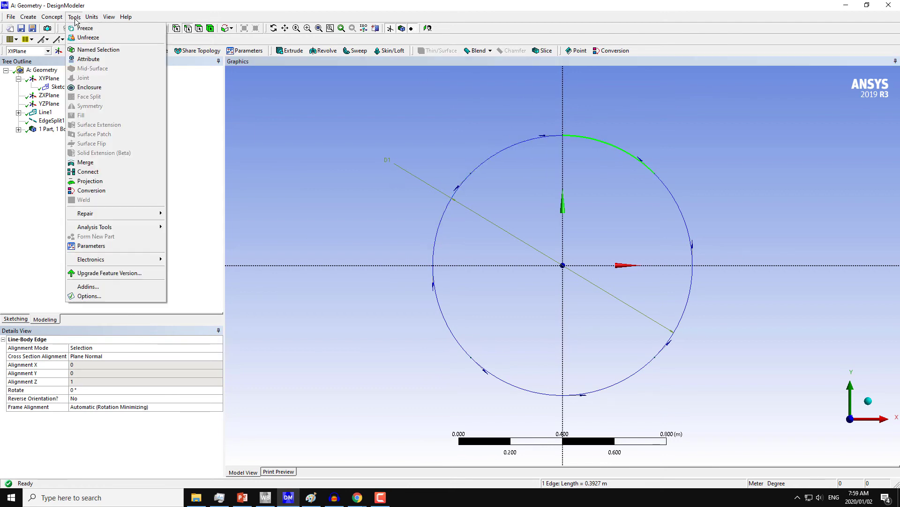
click(96, 164)
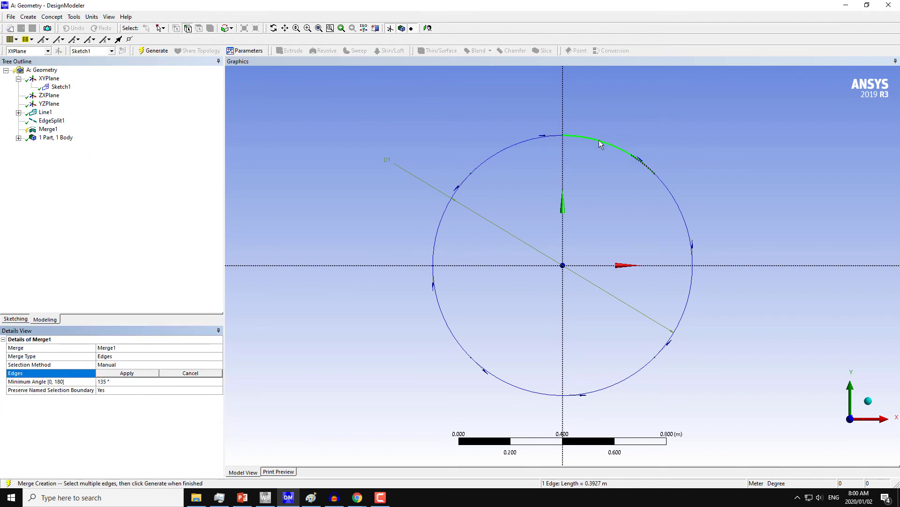
ctrl+click(544, 138)
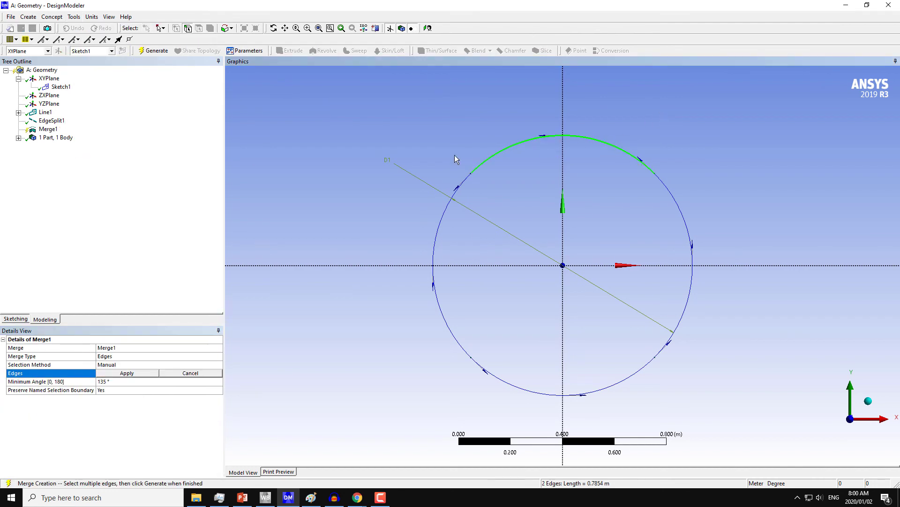
click(127, 373)
click(154, 51)
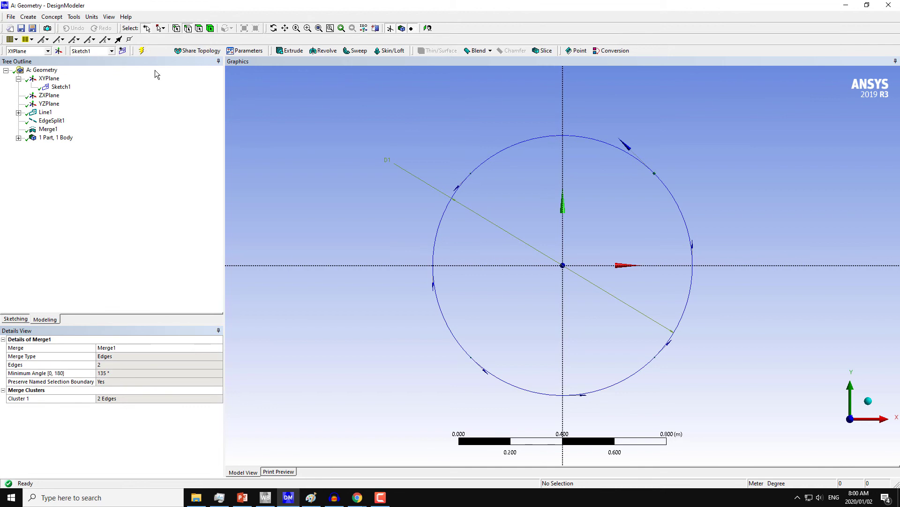
- Merge the two left arcs into one edge as Merge2
click(439, 227)
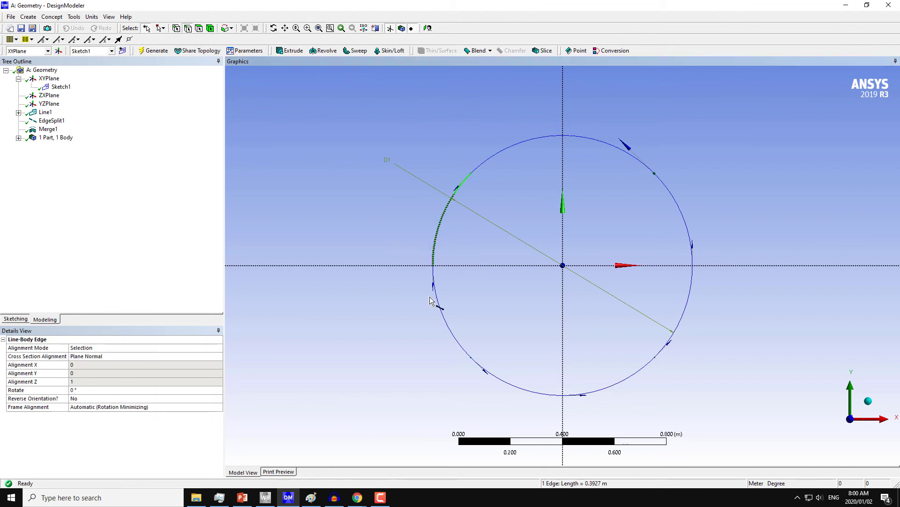
ctrl+click(440, 306)
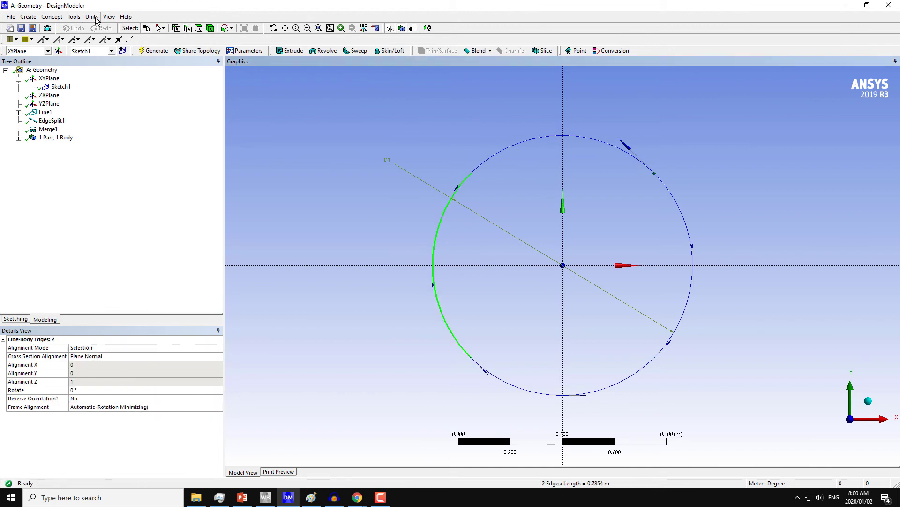
click(74, 17)
click(86, 162)
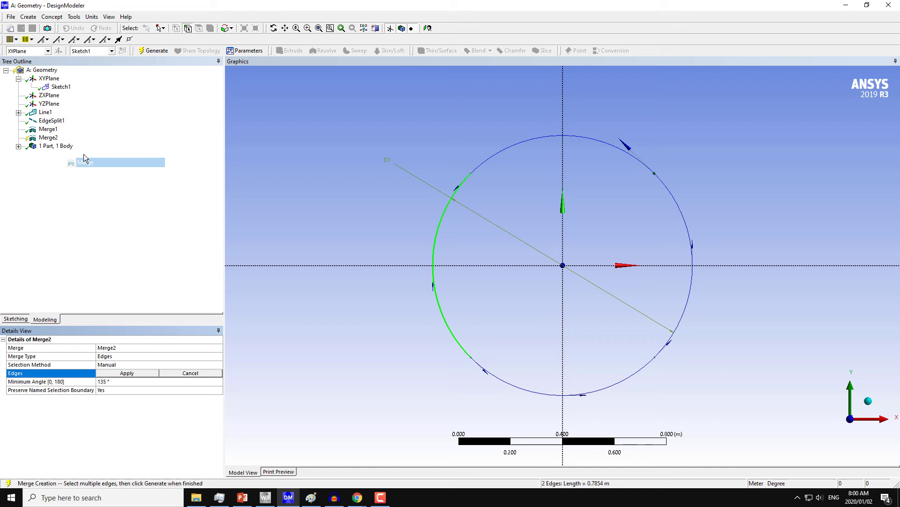
click(117, 373)
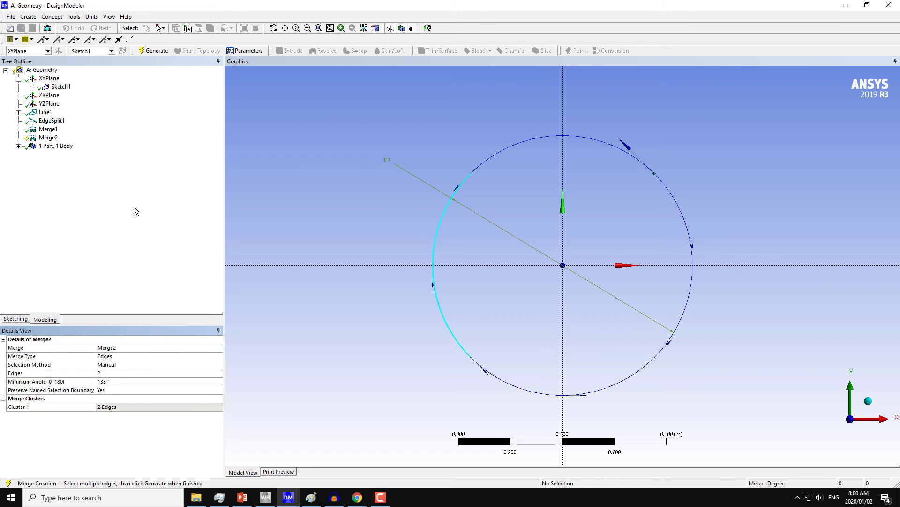
click(154, 50)
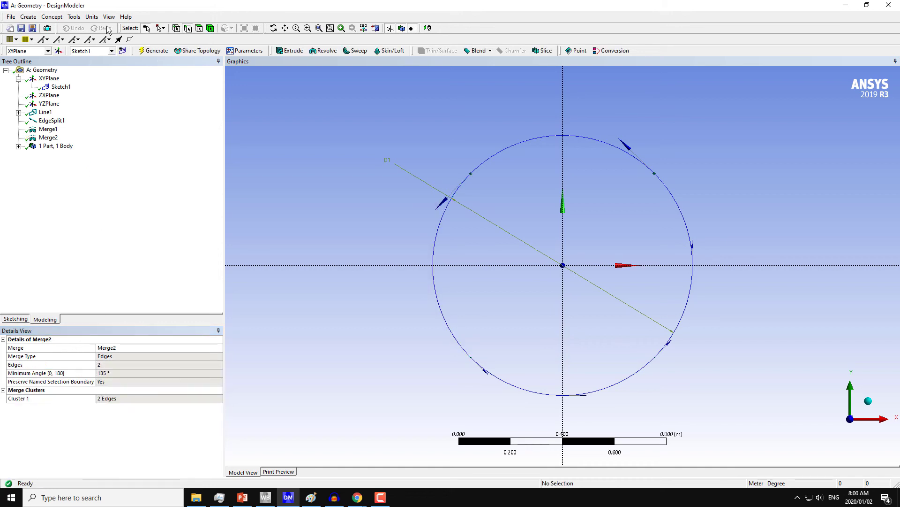
- Merge the two bottom arcs into one edge as Merge3
click(74, 17)
click(86, 162)
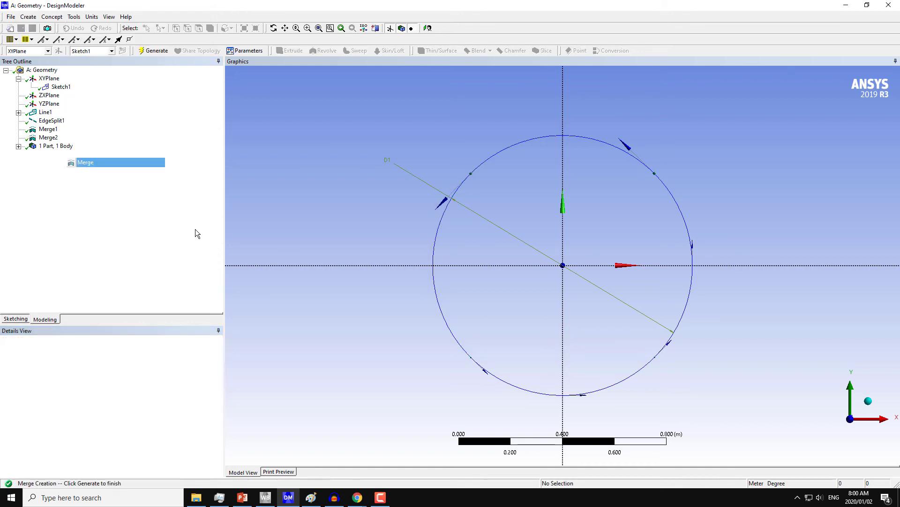
click(500, 379)
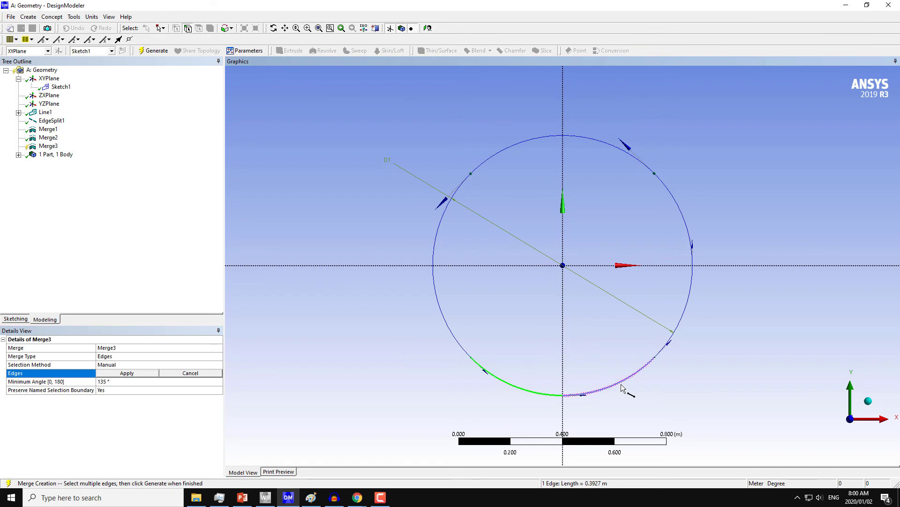
ctrl+click(617, 383)
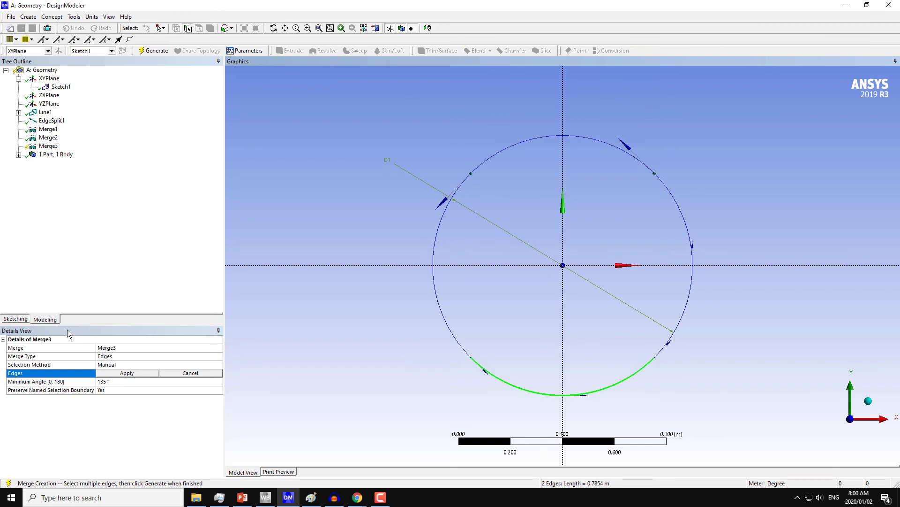
click(118, 374)
click(155, 50)
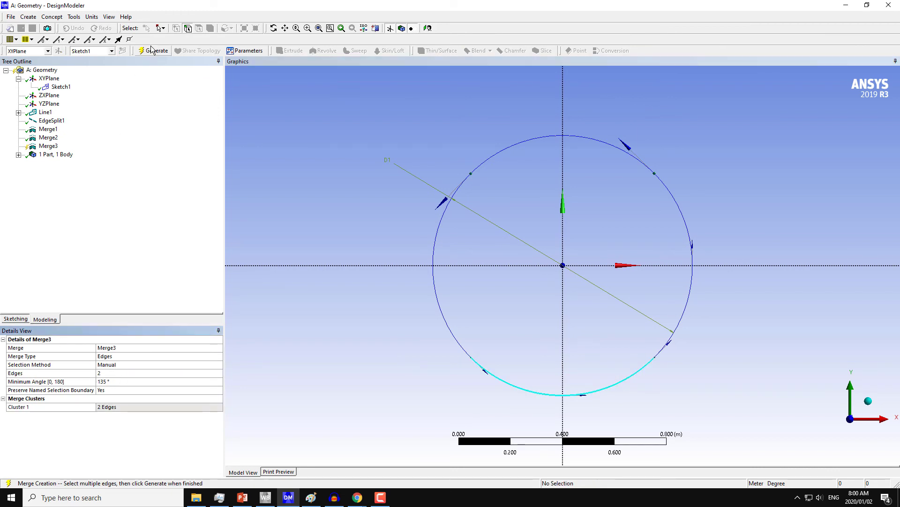
- Merge the two right arcs as Merge4, then review Merge1–Merge3
click(73, 17)
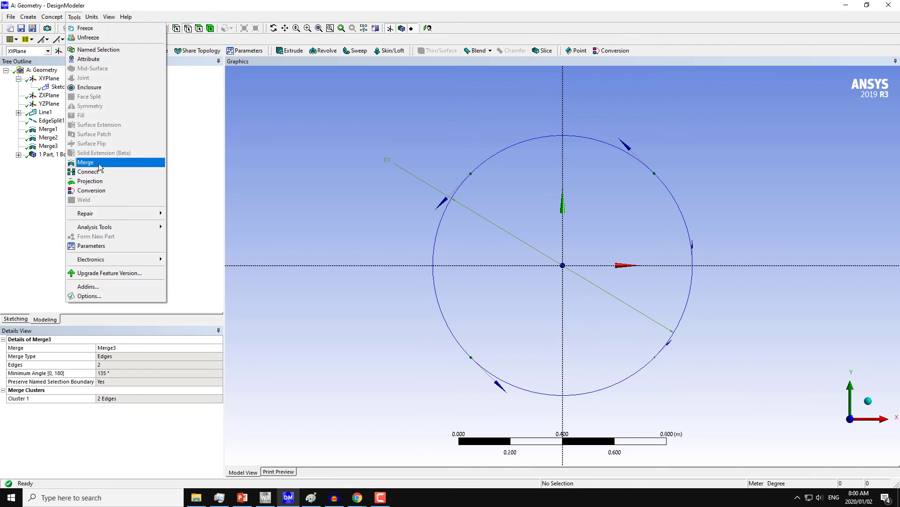
click(91, 165)
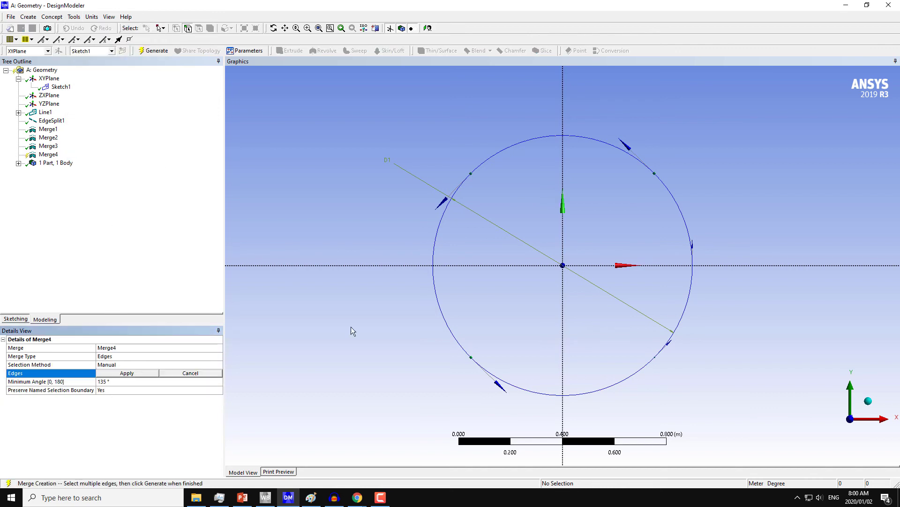
click(682, 321)
ctrl+click(690, 232)
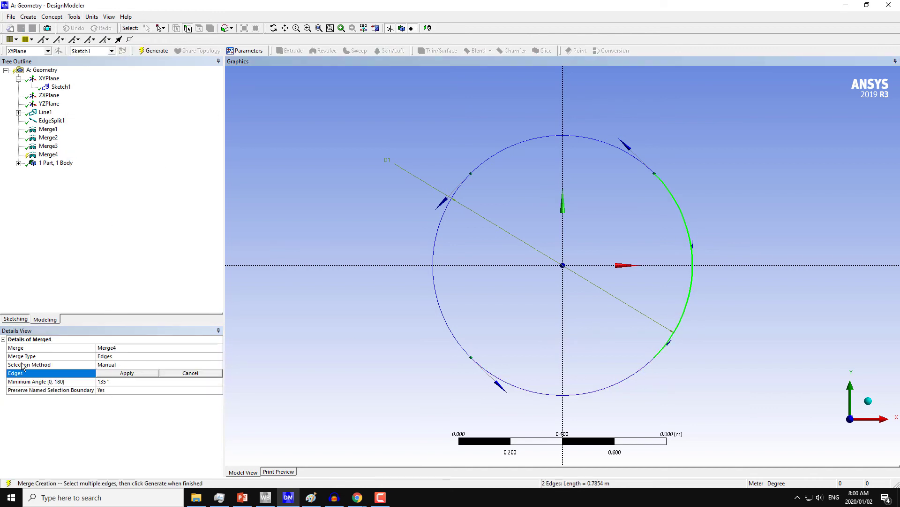
click(127, 373)
click(154, 50)
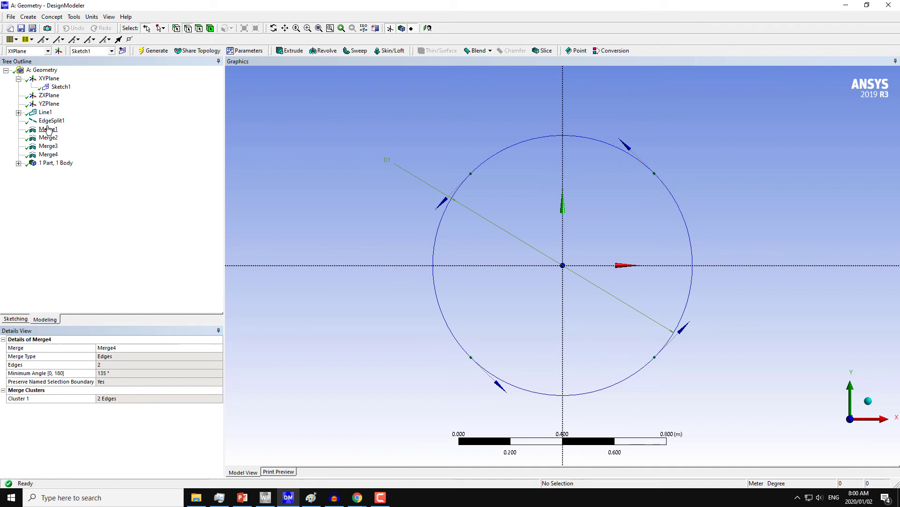
click(48, 129)
key(Down)
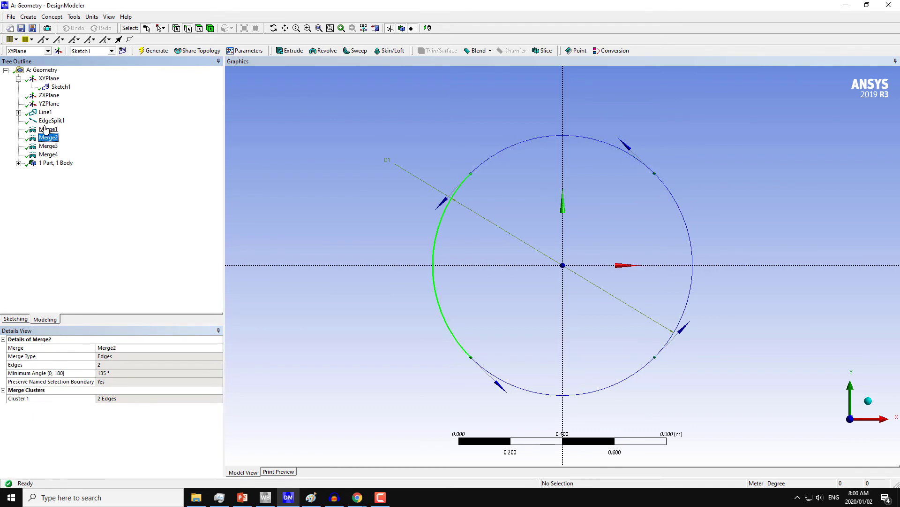
key(Down)
key(Down)
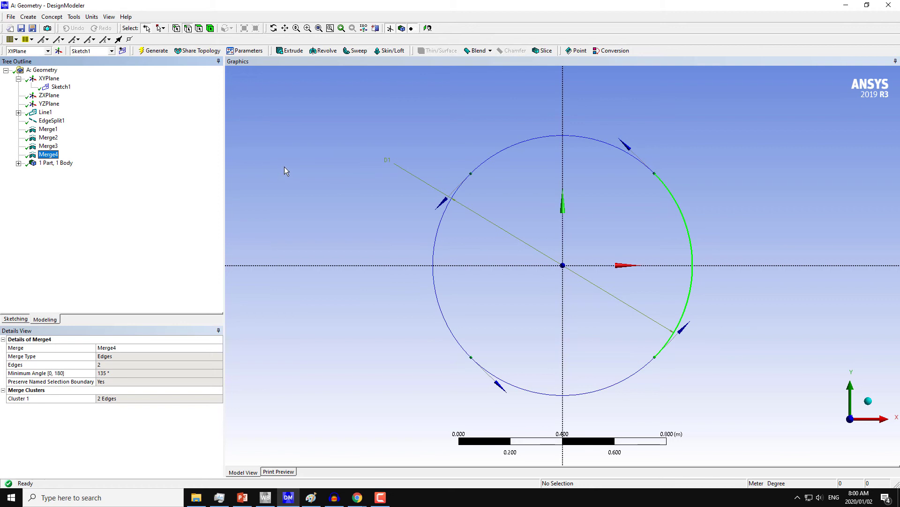
- Generate Plane4 from the XYPlane with an Offset Z transform of 5 m
click(52, 79)
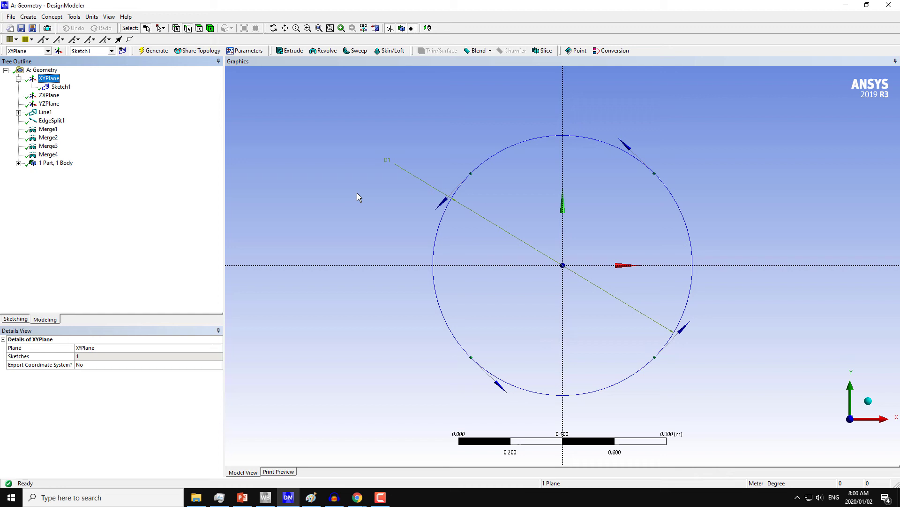
middle_drag(782, 403, 815, 412)
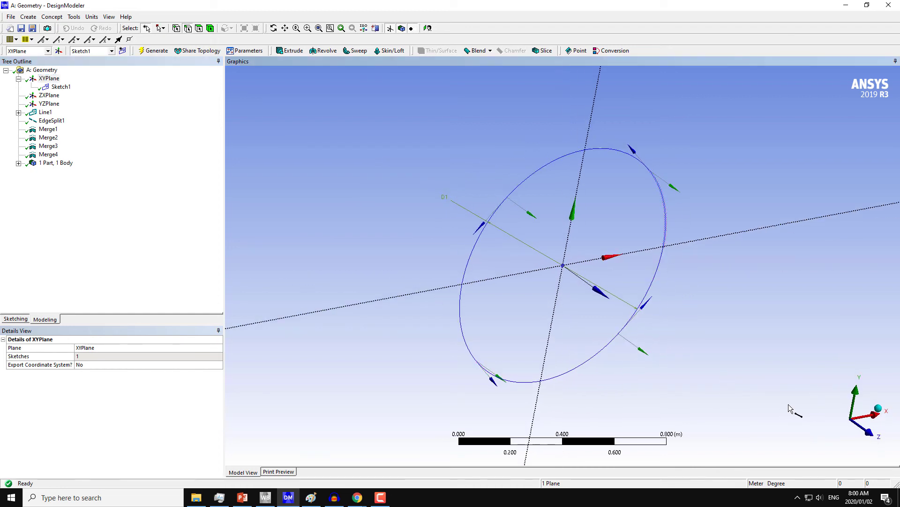
middle_drag(681, 364, 715, 348)
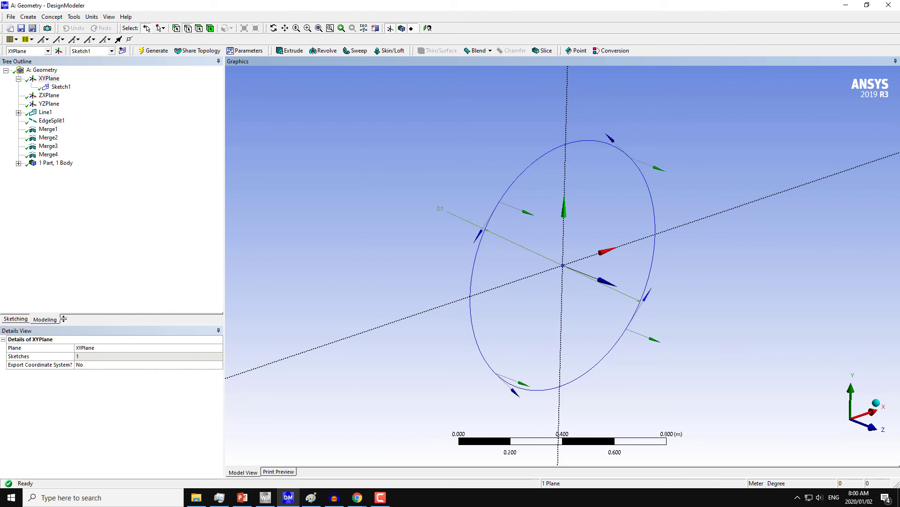
click(58, 51)
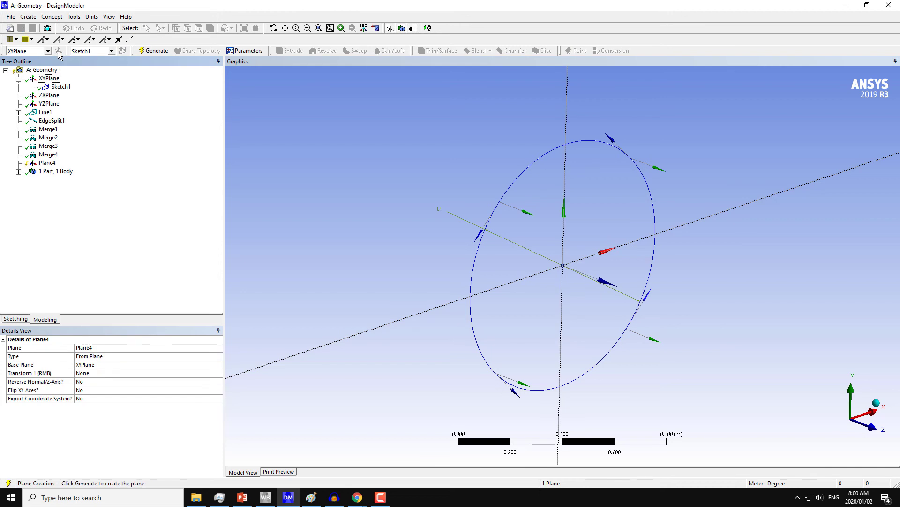
click(94, 367)
click(105, 366)
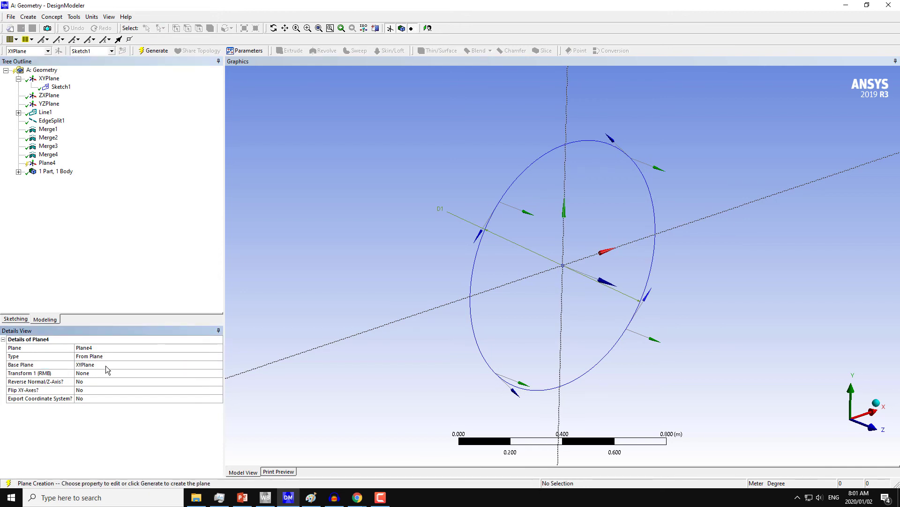
click(101, 374)
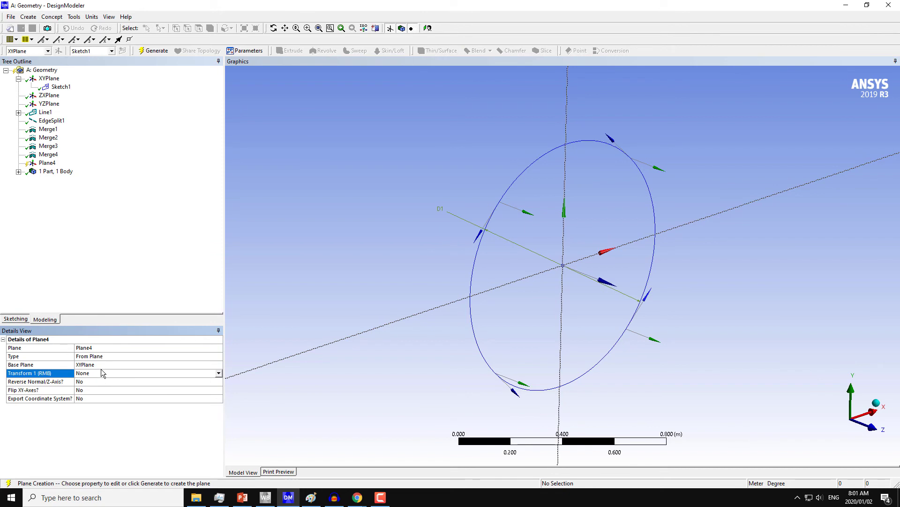
click(218, 373)
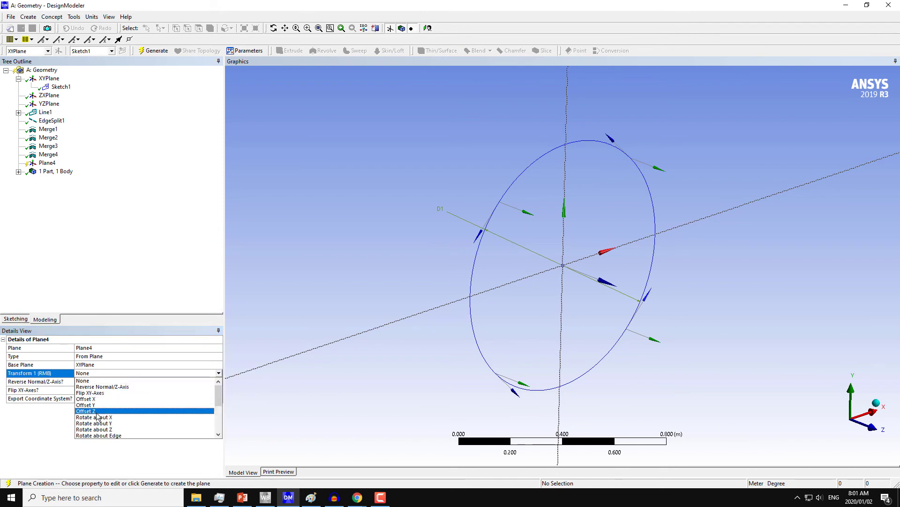
click(96, 412)
click(90, 381)
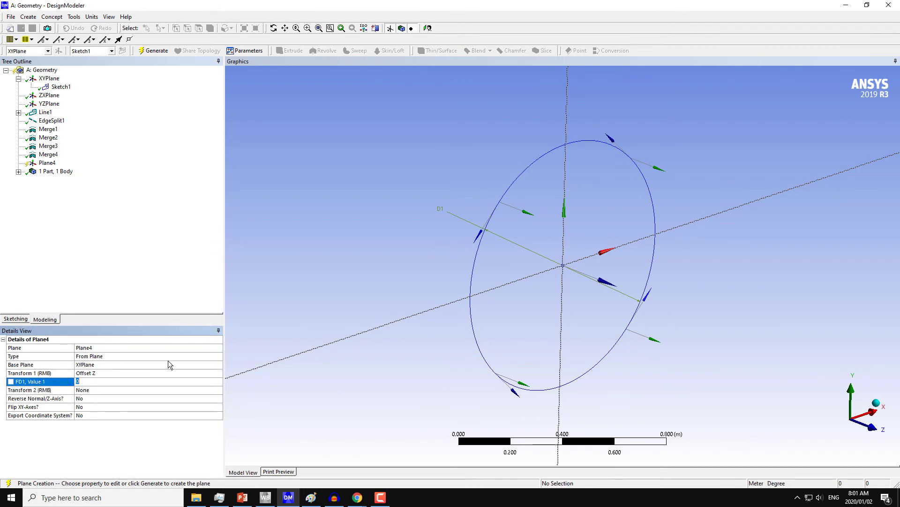
text(5)
key(Return)
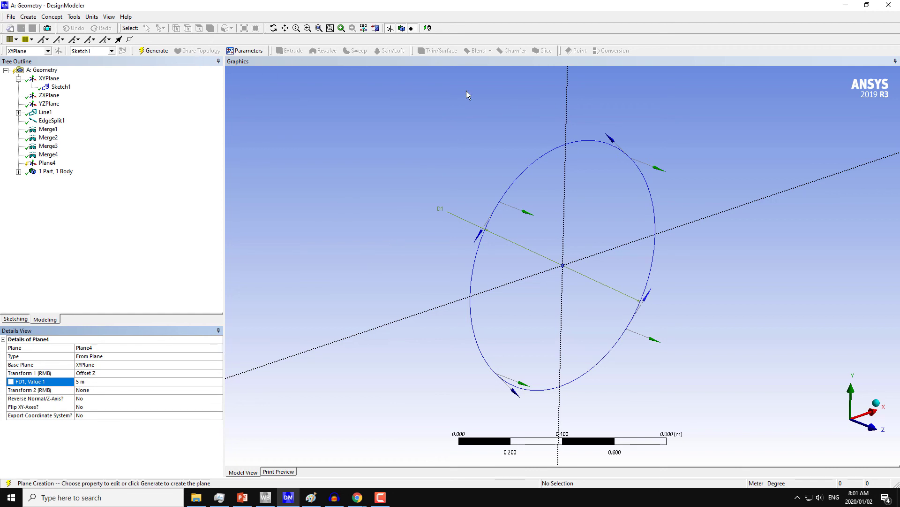
click(141, 51)
- Face Plane4 and draw a rectangle with corners on opposite sides of the origin
click(47, 163)
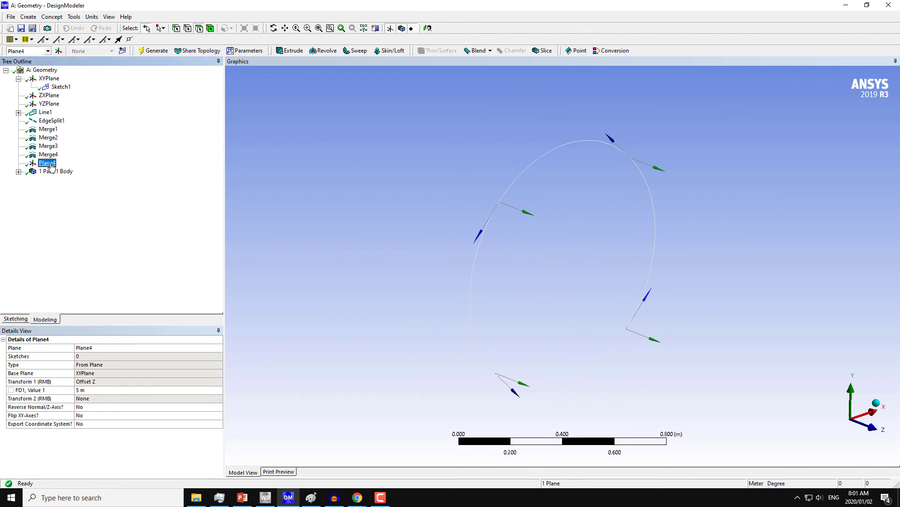
click(427, 28)
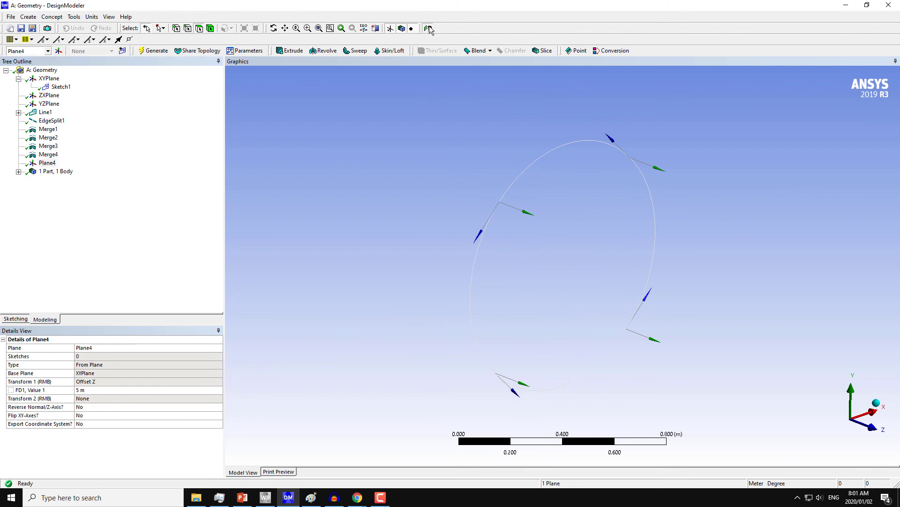
click(24, 321)
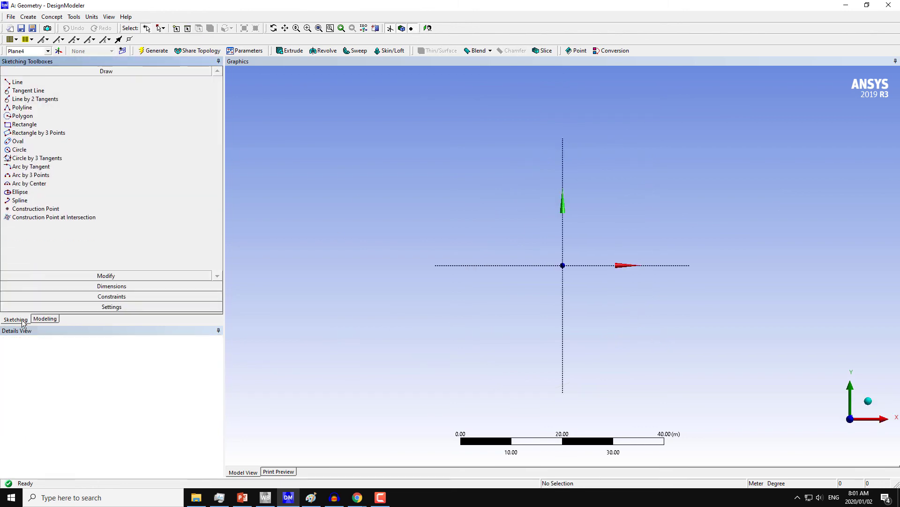
click(26, 124)
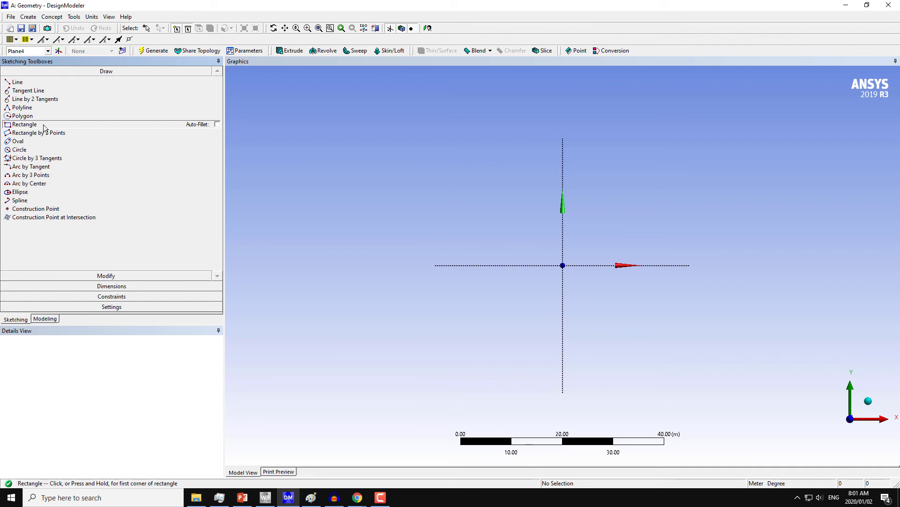
click(513, 214)
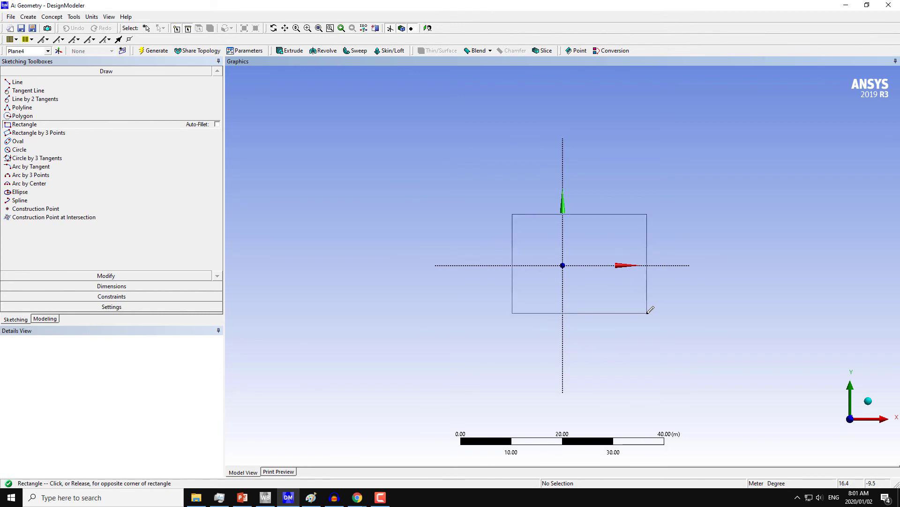
click(647, 313)
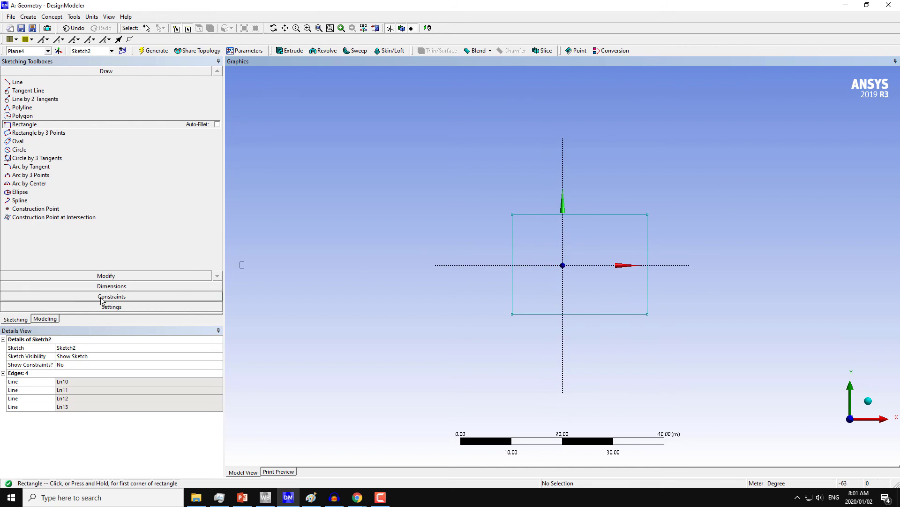
- Add symmetry constraints between the rectangle edges and the sketch axes, undoing a misplaced one
click(80, 296)
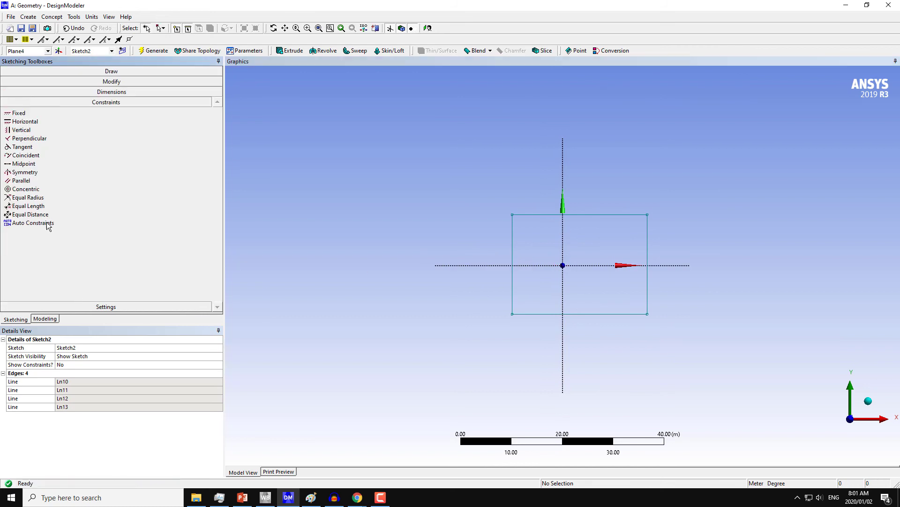
click(20, 174)
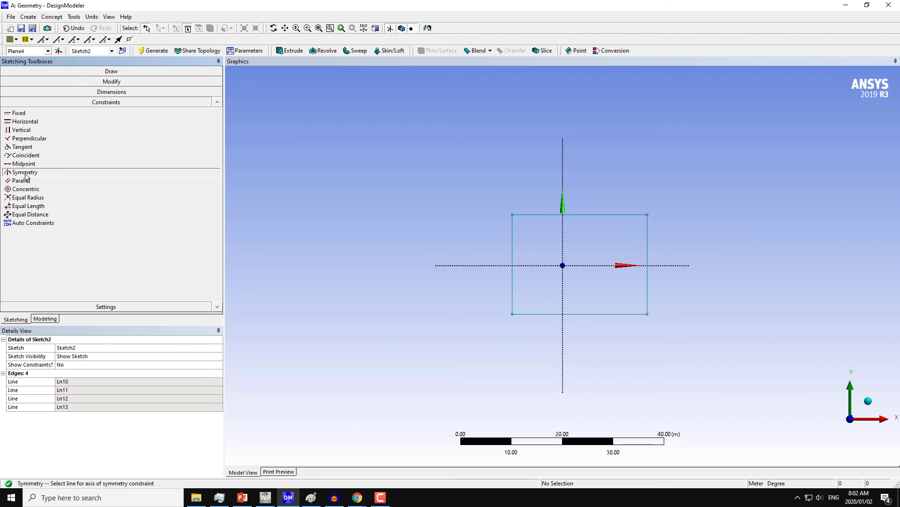
click(535, 265)
click(541, 215)
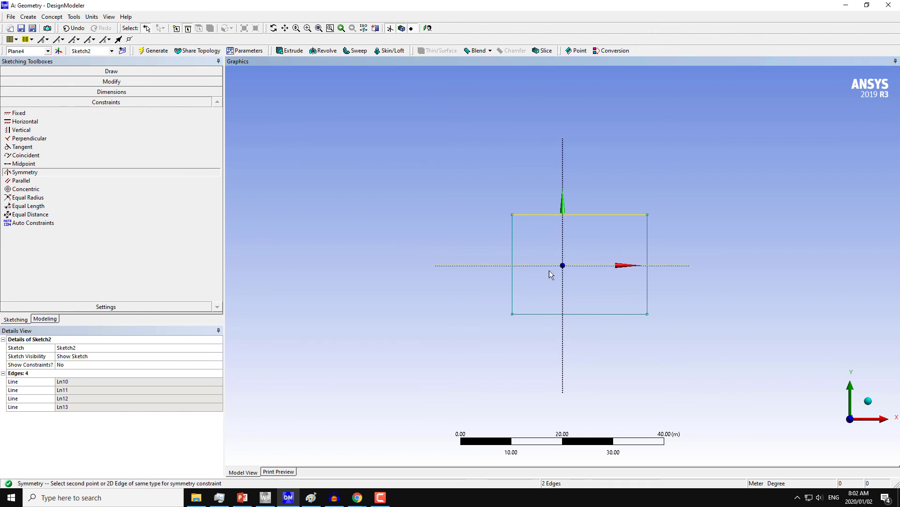
click(546, 314)
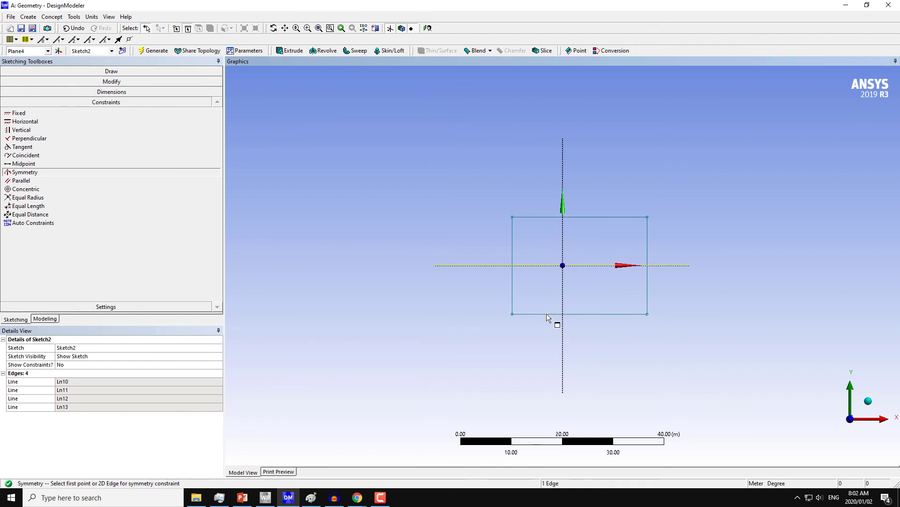
click(564, 242)
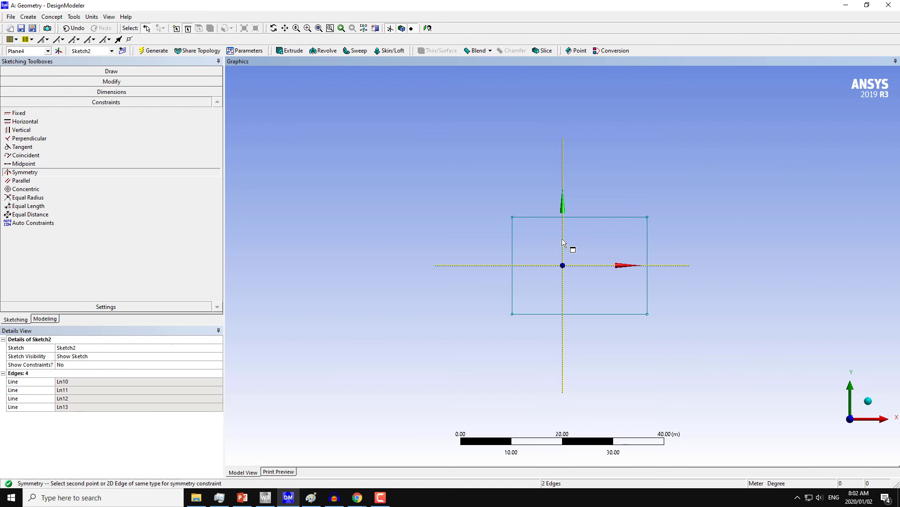
click(513, 240)
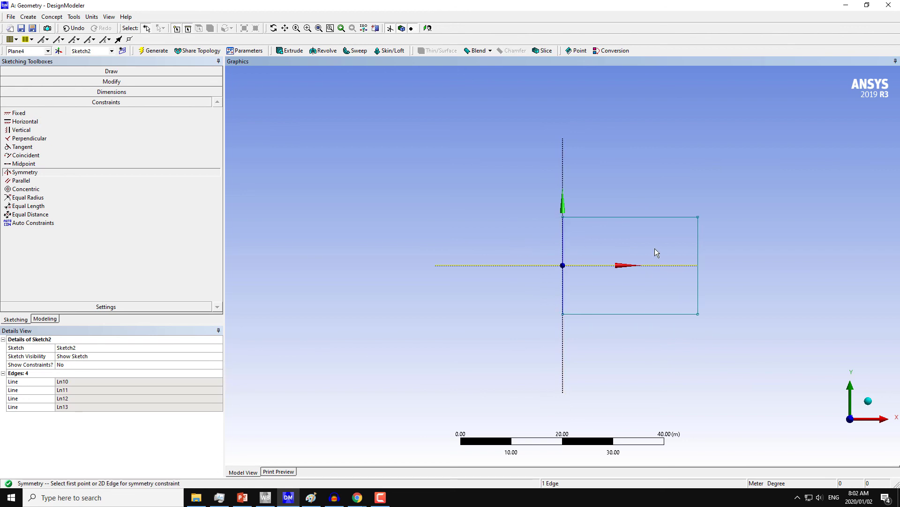
click(73, 28)
- Make the left and right edges symmetric about the vertical axis
click(36, 164)
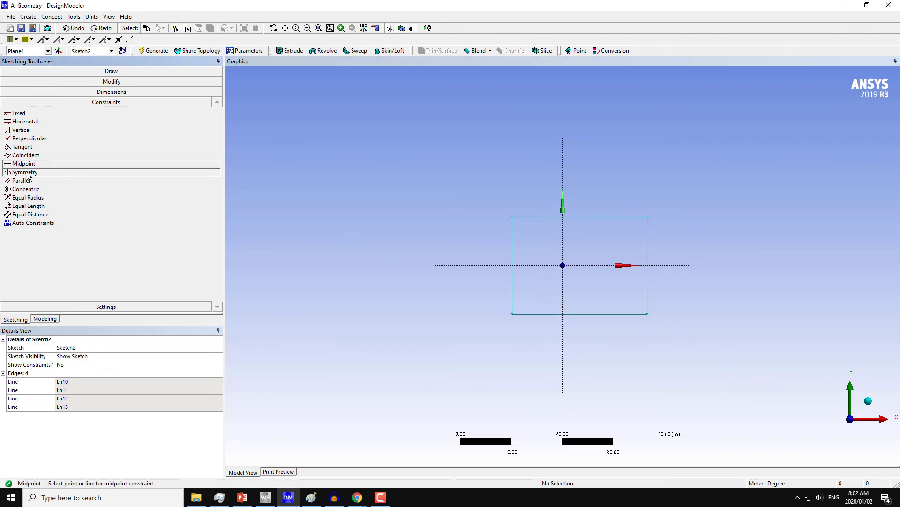
click(33, 172)
click(563, 233)
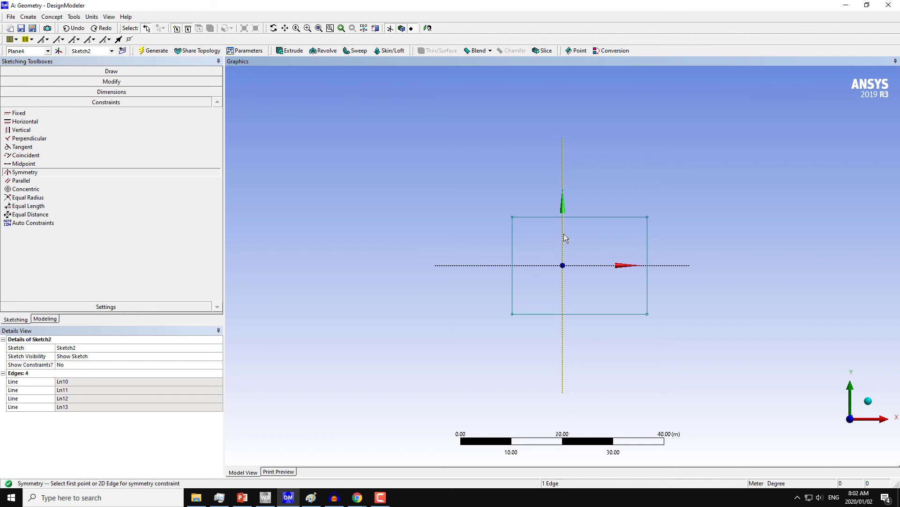
click(512, 236)
click(647, 243)
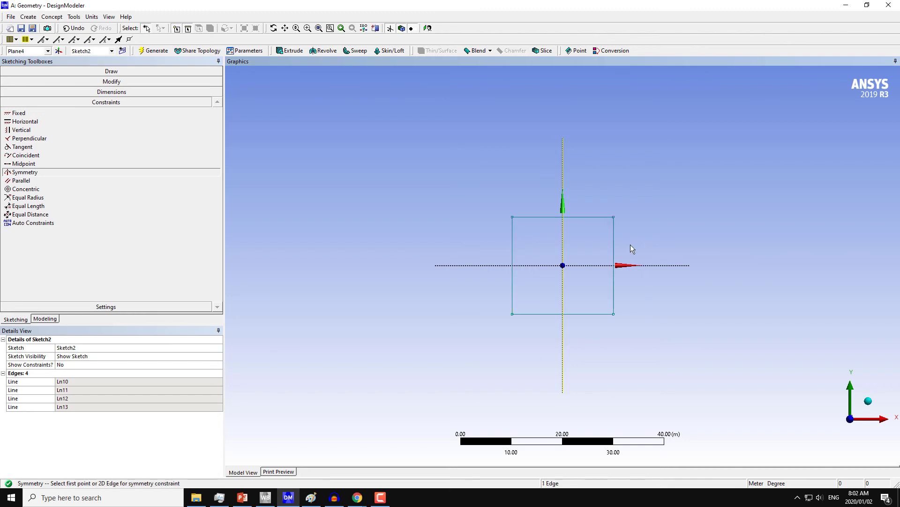
- Make the top and bottom edges symmetric about the horizontal axis
click(56, 163)
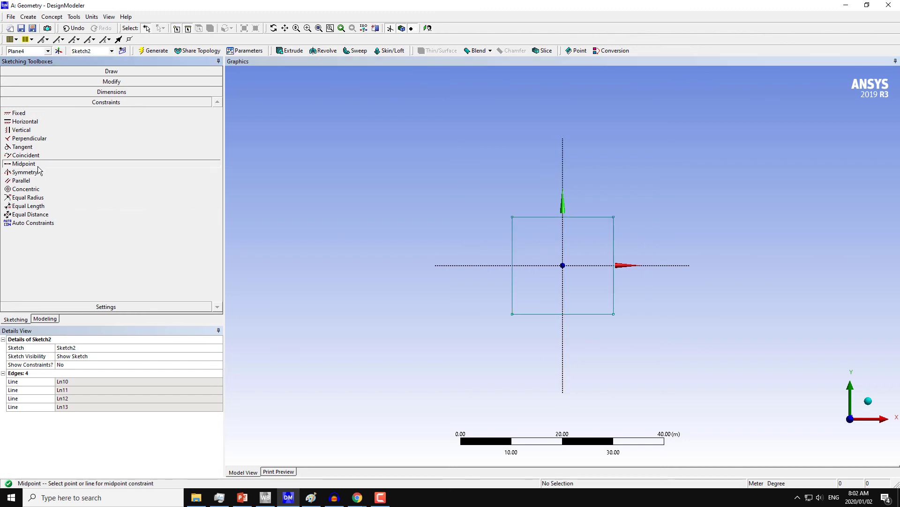
click(56, 172)
click(545, 265)
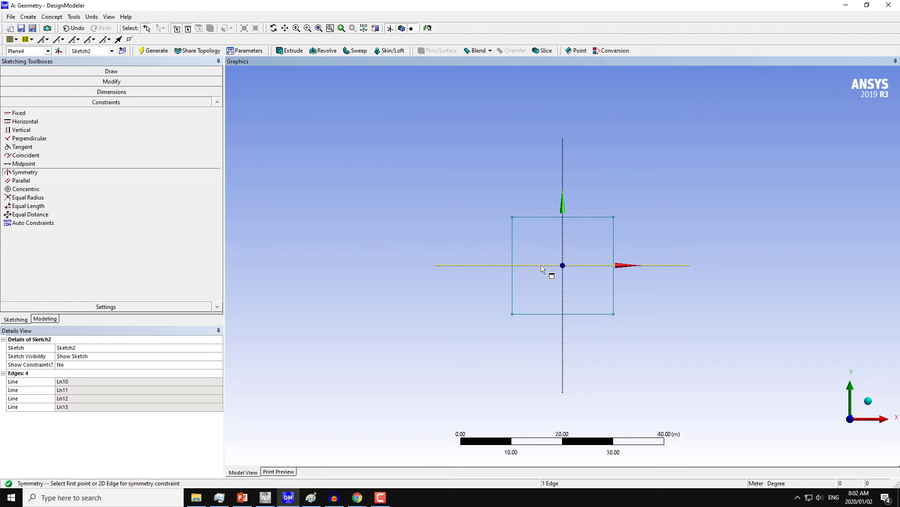
click(542, 216)
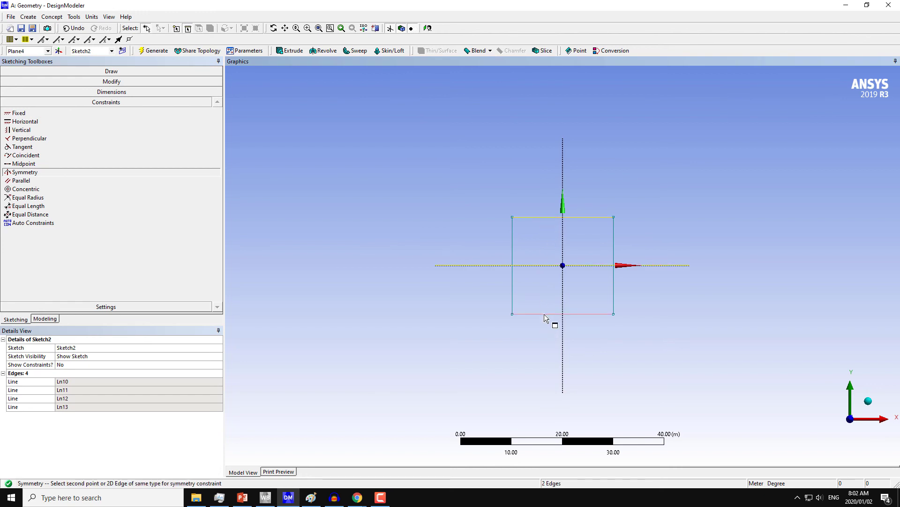
click(544, 313)
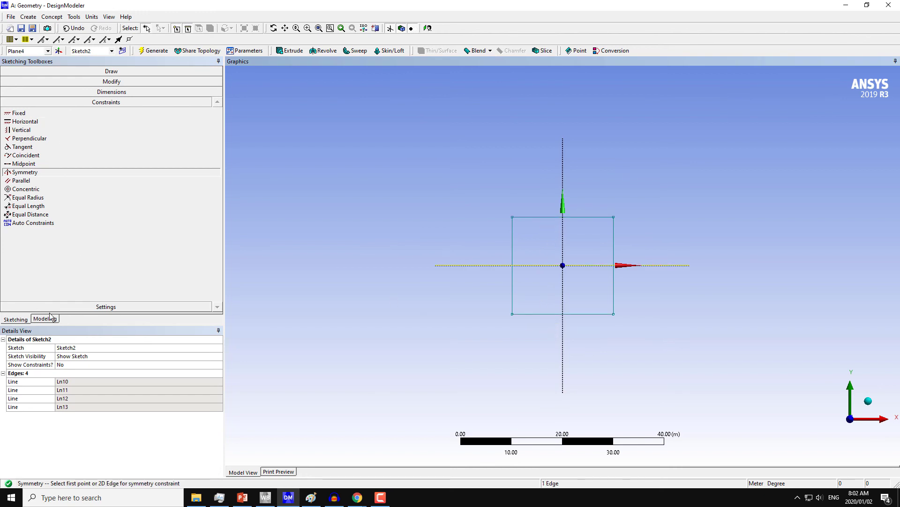
- Dimension the rectangle's width on the top edge and its height on the right edge
click(112, 92)
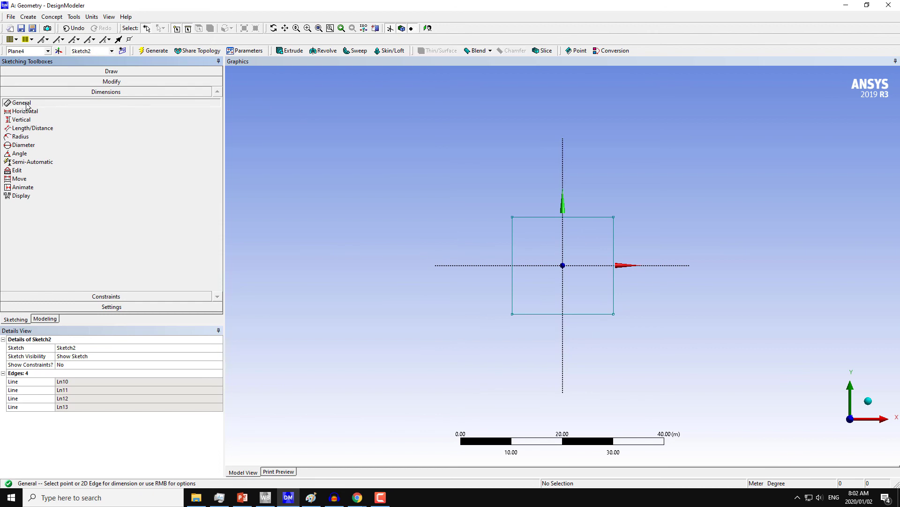
click(552, 222)
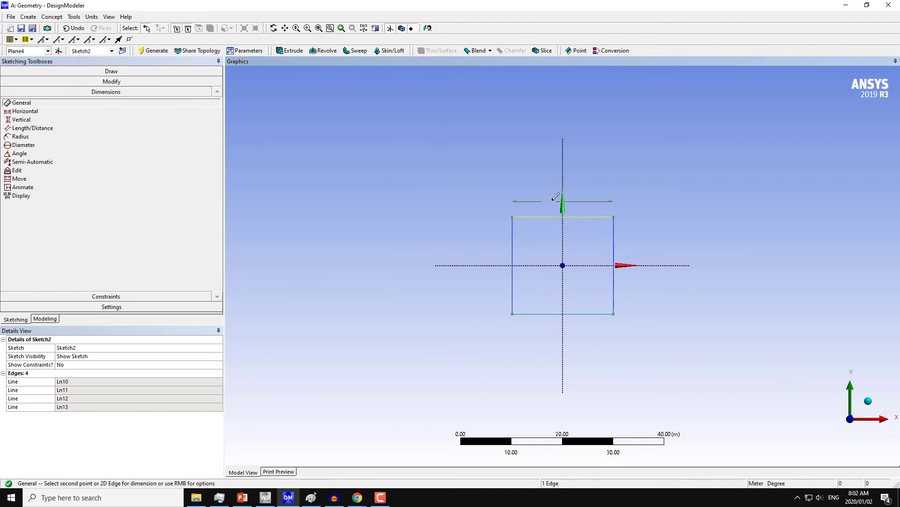
click(555, 198)
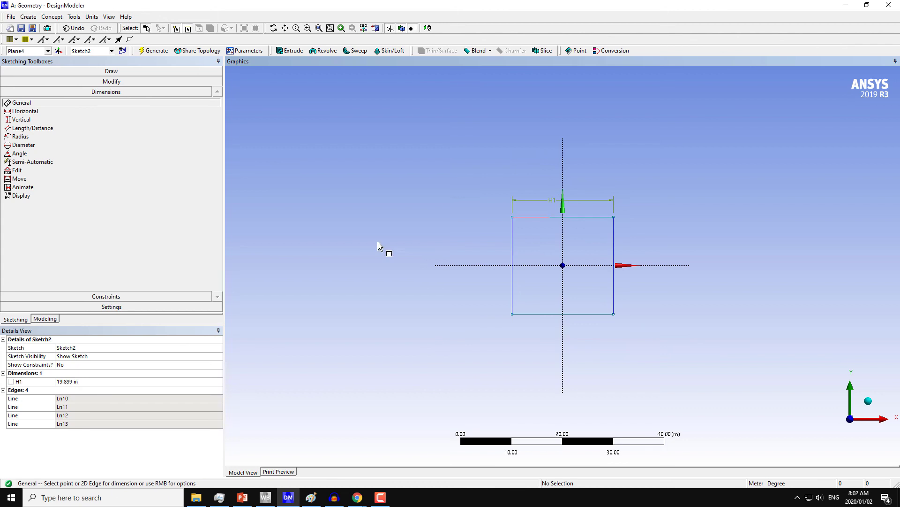
click(612, 247)
click(628, 250)
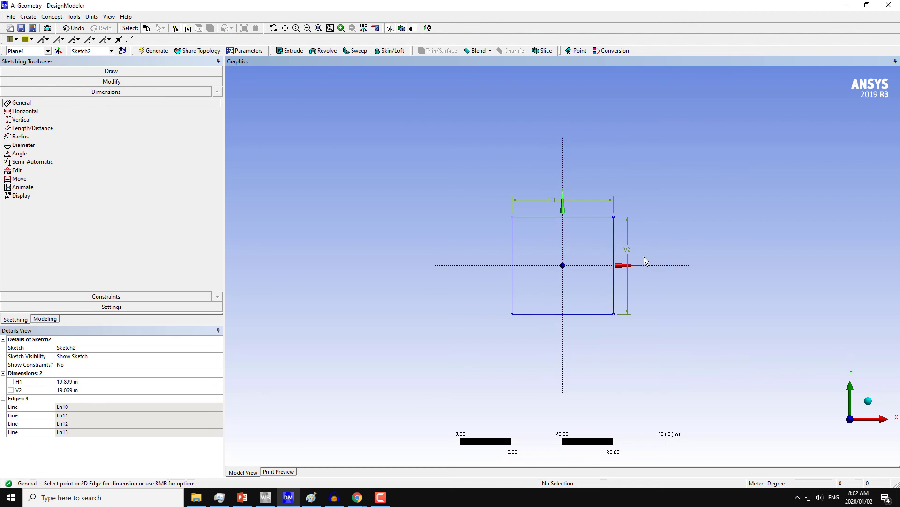
- Set both H1 and V2 to 4 m
click(83, 381)
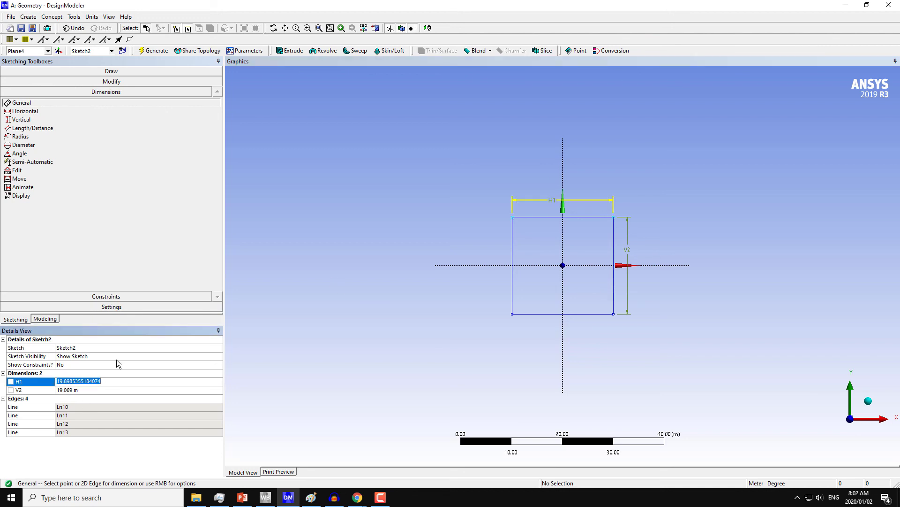
text(4)
key(Return)
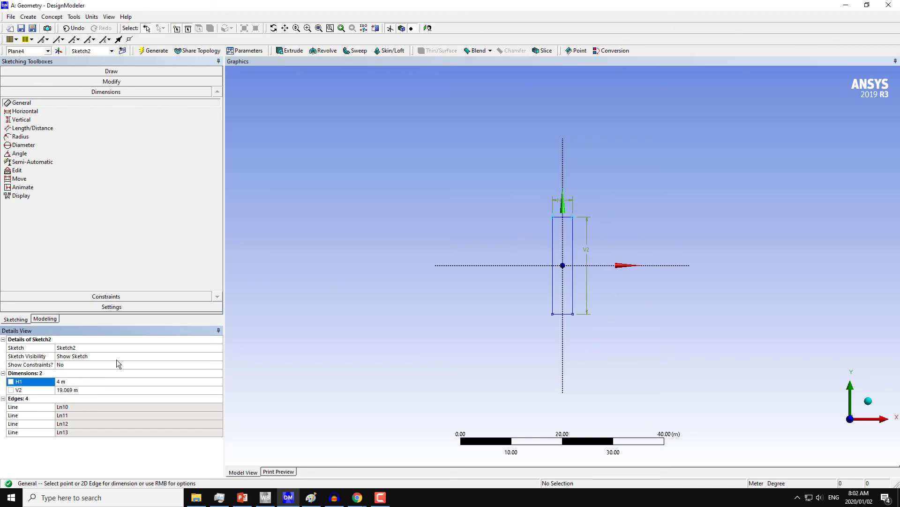
click(83, 390)
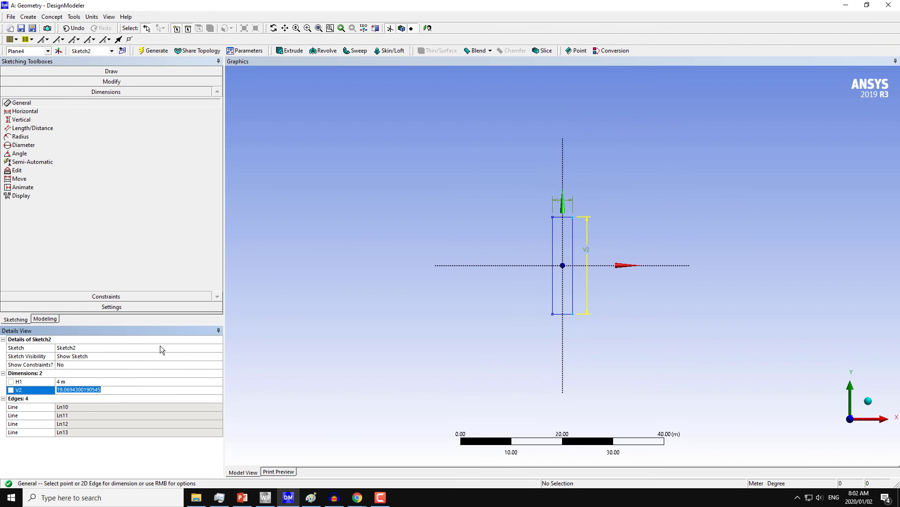
text(4)
key(Return)
scroll(474, 286, up, 3)
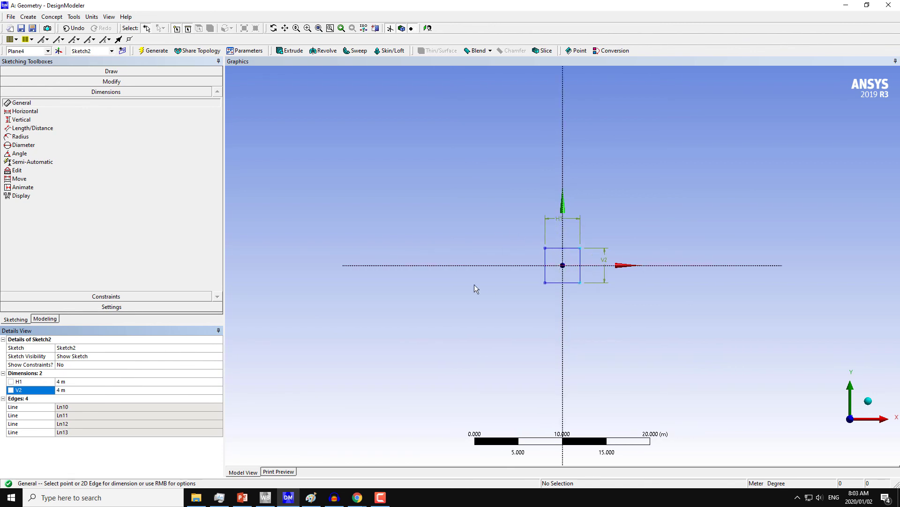
mouse_move(453, 276)
middle_down()
mouse_move(507, 290)
mouse_move(510, 268)
mouse_move(511, 279)
mouse_move(494, 261)
mouse_move(582, 276)
mouse_move(526, 262)
middle_up()
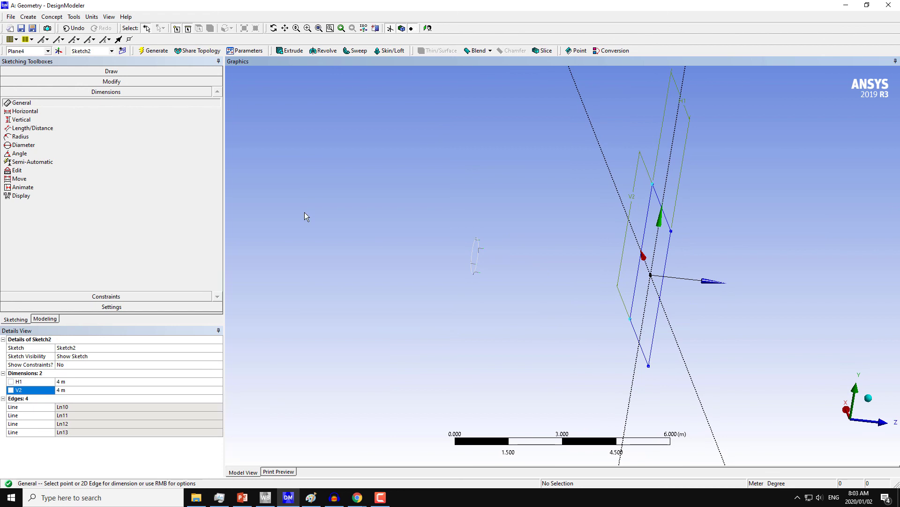
- Back in Modeling, orbit and zoom to view the 1 m circle and 4 m square together
click(46, 319)
click(49, 79)
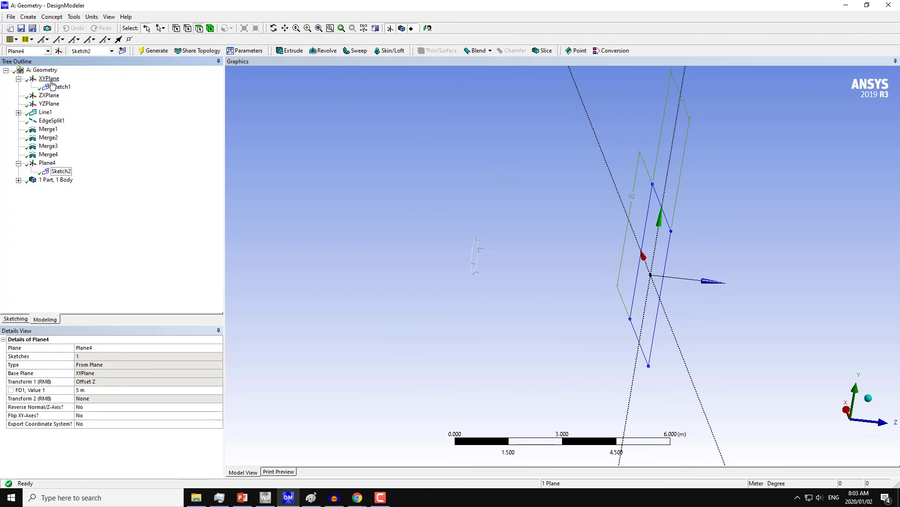
middle_drag(446, 244, 330, 228)
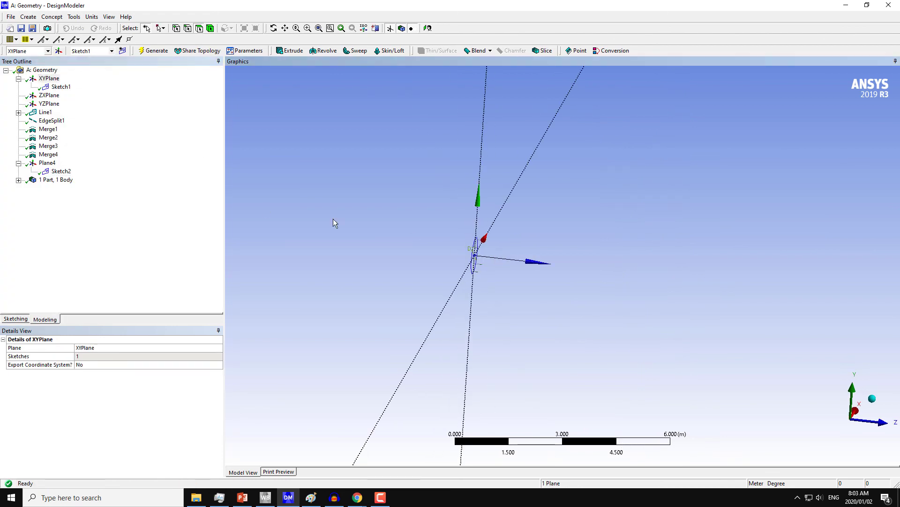
scroll(535, 242, down, 3)
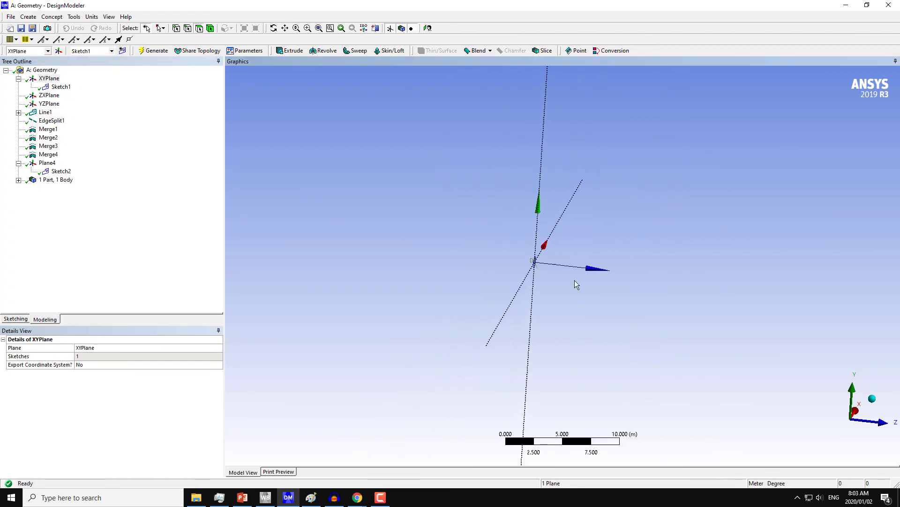
scroll(305, 193, down, 3)
click(56, 172)
mouse_move(403, 220)
middle_down()
mouse_move(422, 225)
mouse_move(415, 238)
mouse_move(569, 300)
mouse_move(519, 273)
middle_up()
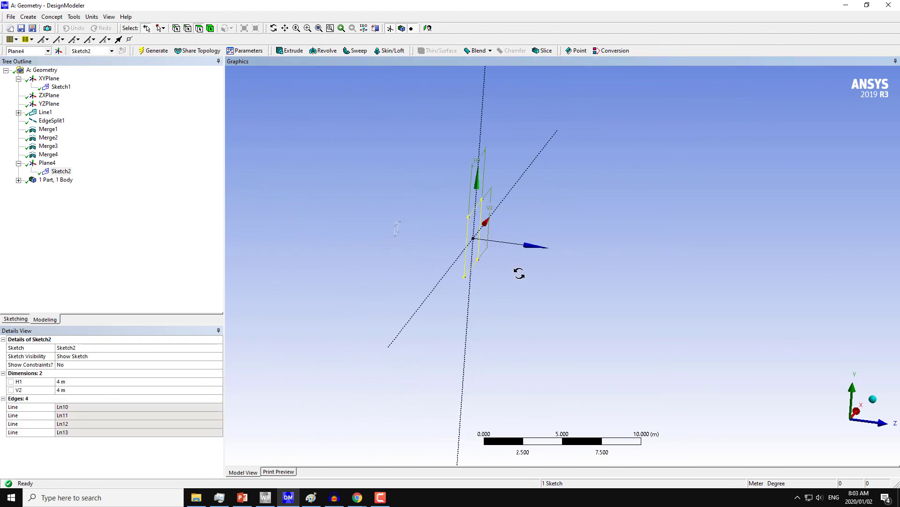
click(356, 223)
scroll(356, 223, up, 3)
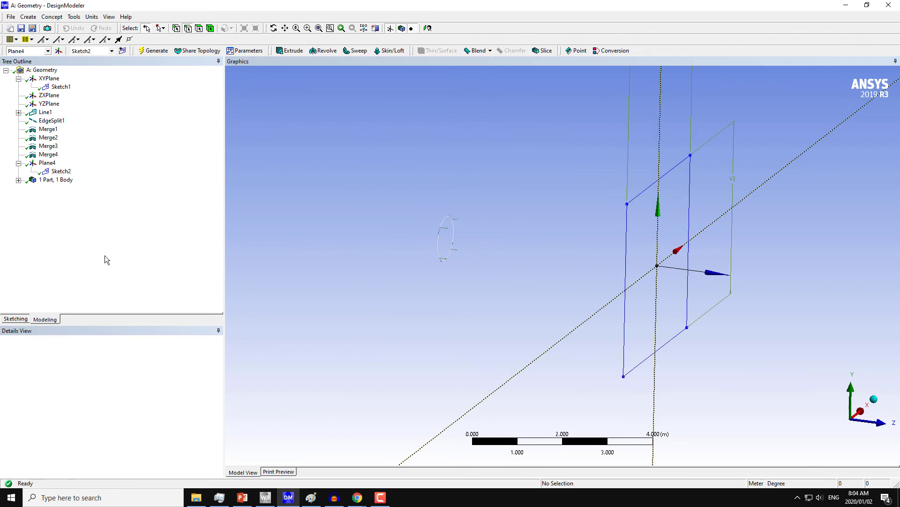
- Start a Skin/Loft with individual profile picking and set Profile 1 to the circle's four arcs
click(397, 53)
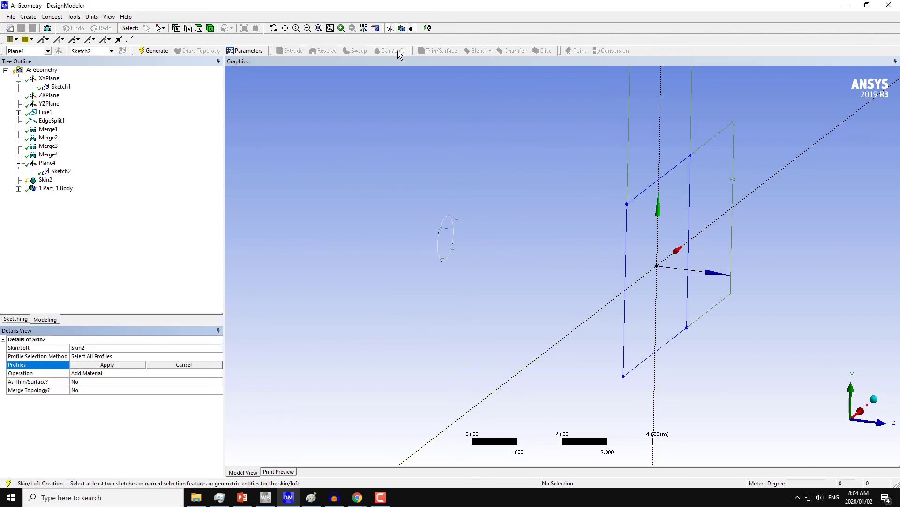
click(113, 355)
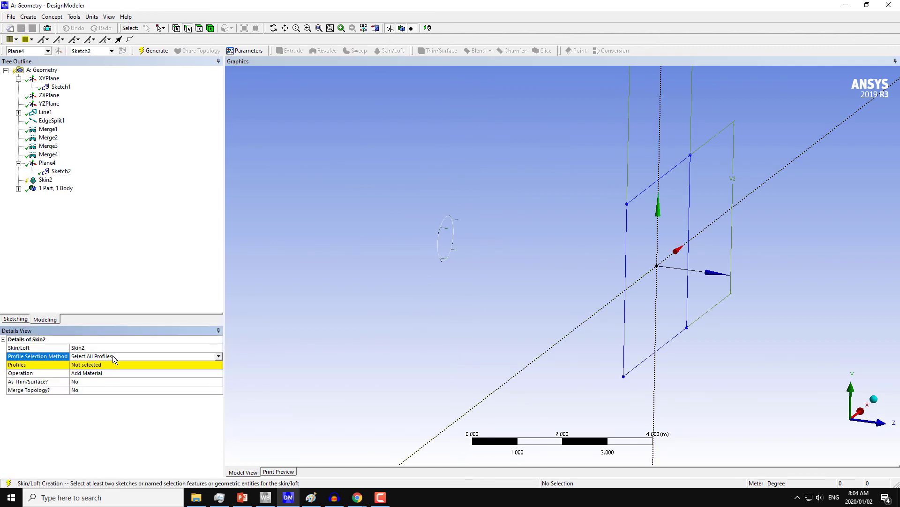
click(219, 356)
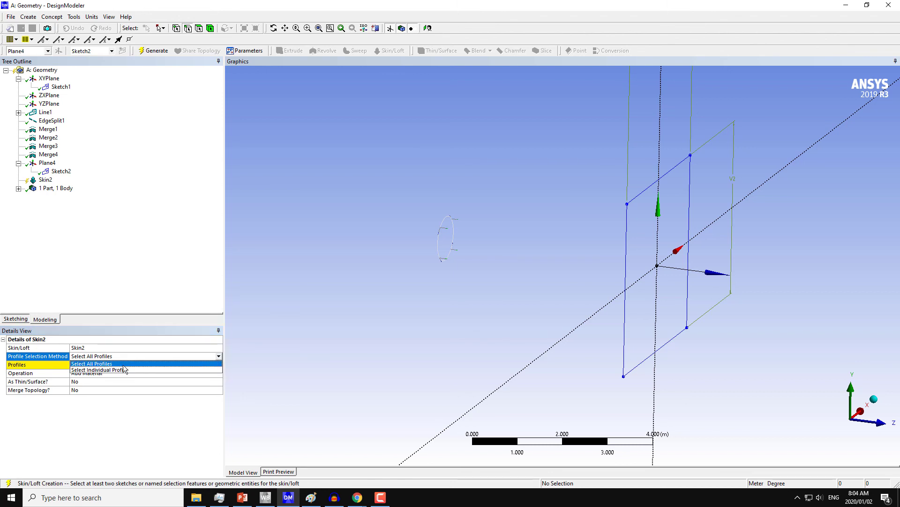
click(99, 370)
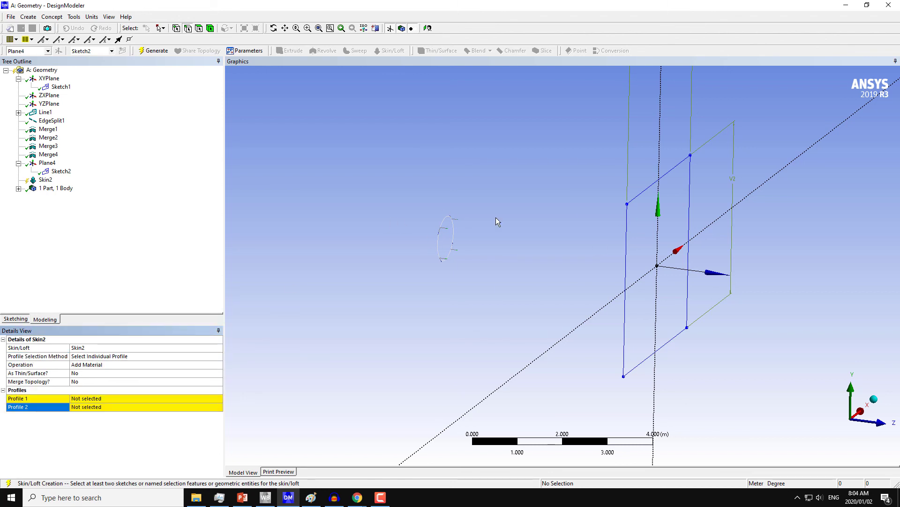
click(90, 400)
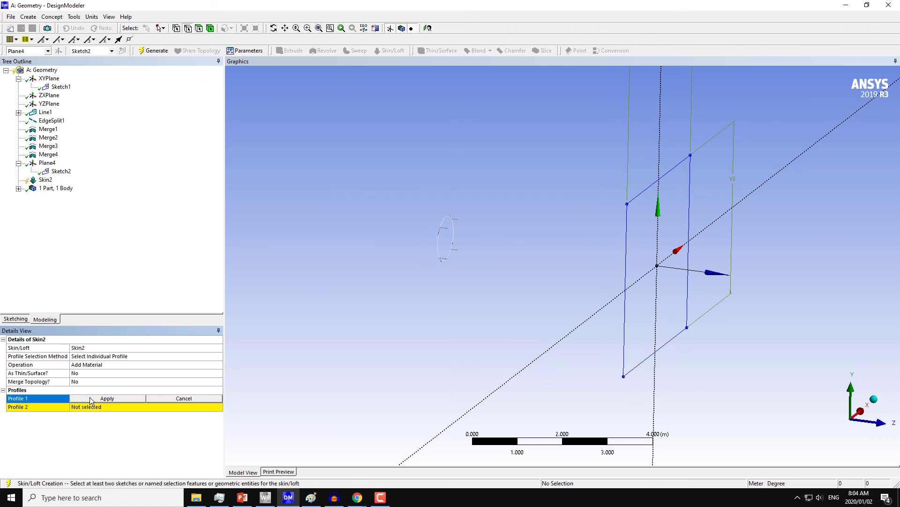
click(447, 221)
ctrl+click(454, 237)
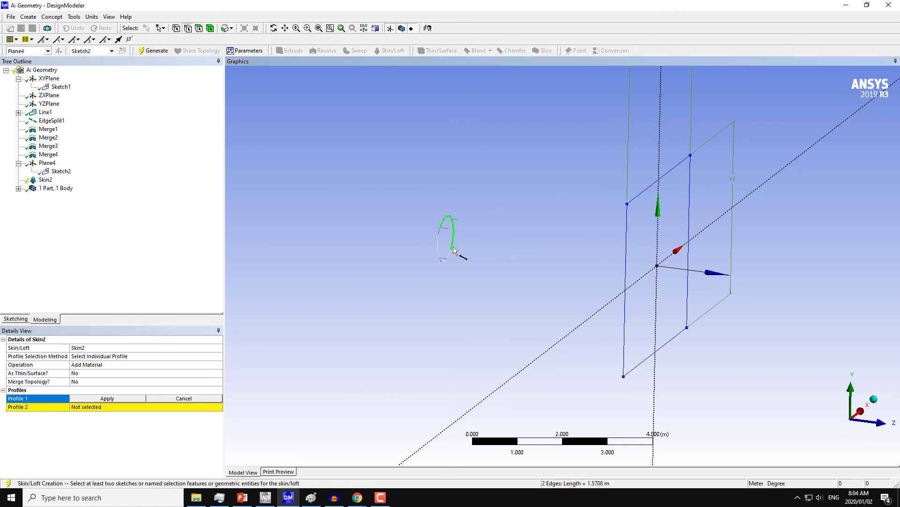
ctrl+click(446, 258)
ctrl+click(438, 239)
click(123, 396)
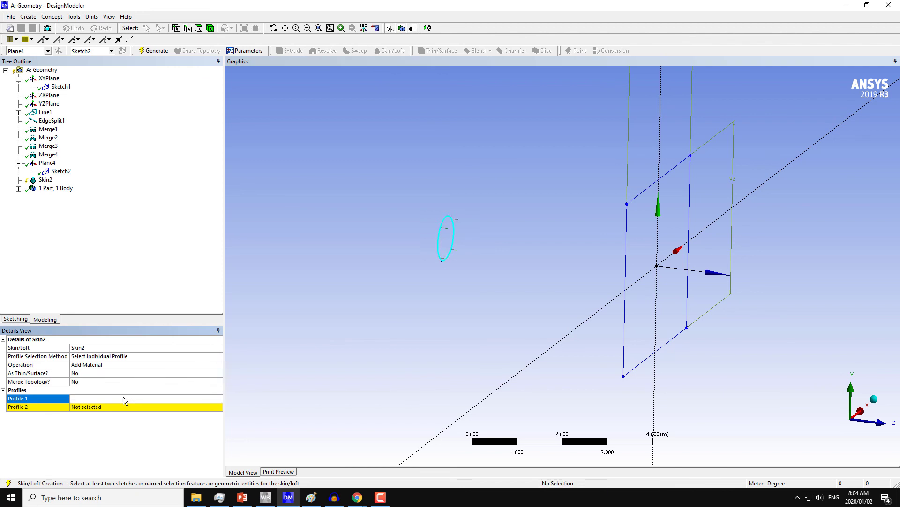
- Set Profile 2 to the four edges of the Sketch2 rectangle
click(98, 408)
click(668, 171)
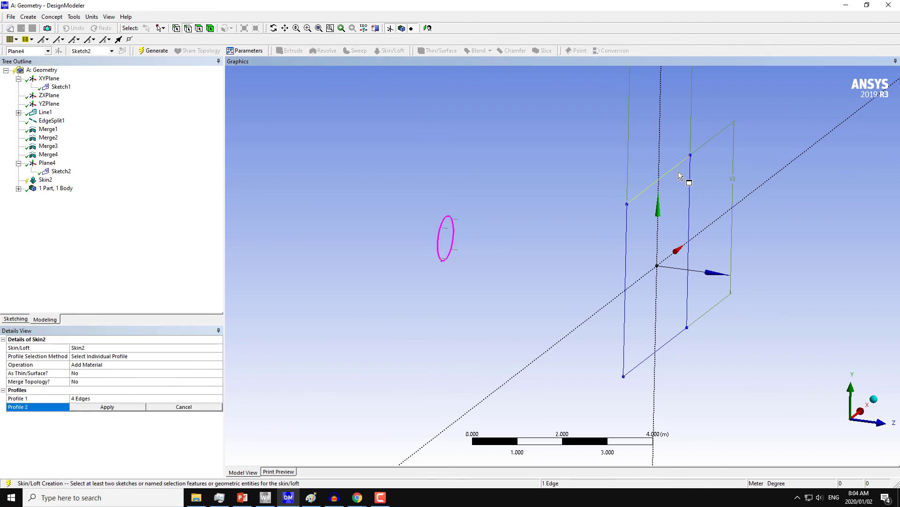
ctrl+click(690, 181)
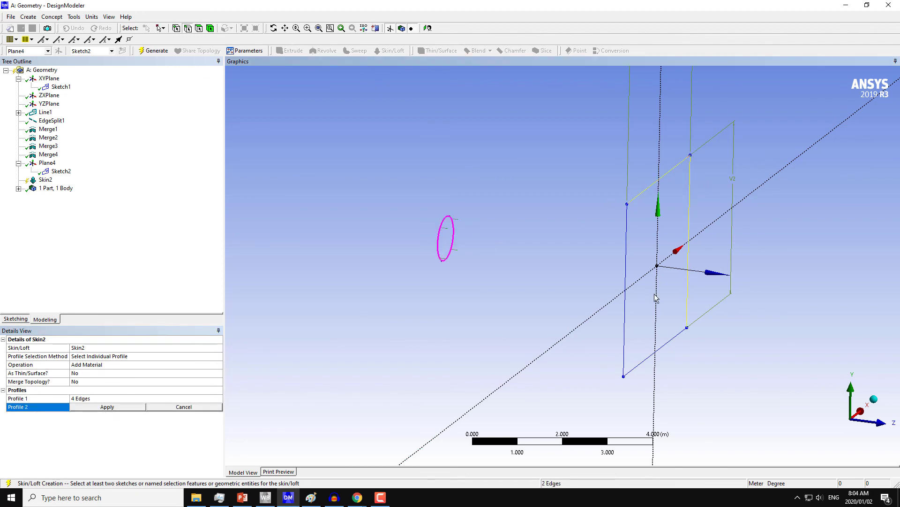
ctrl+click(651, 353)
ctrl+click(624, 345)
click(107, 406)
right_click(94, 391)
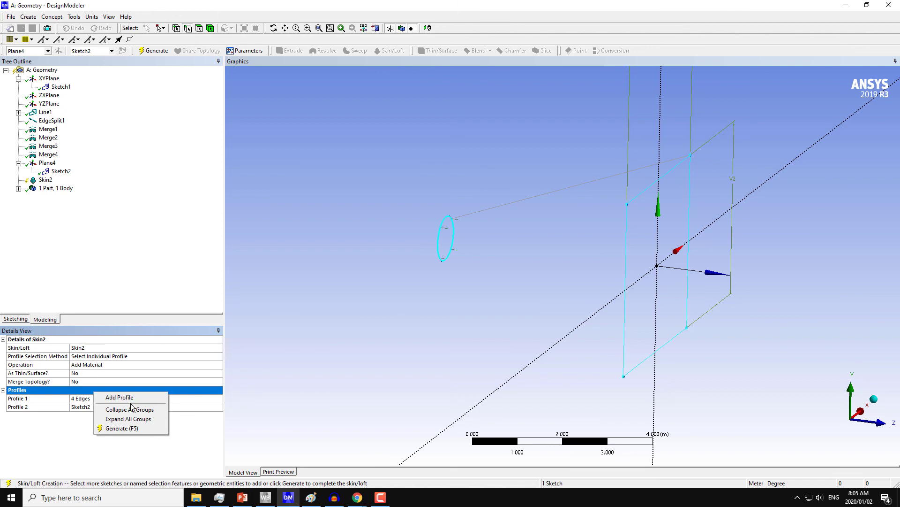
click(300, 356)
- Generate the Skin2 loft solid joining the circle to the square section
mouse_move(472, 173)
middle_down()
mouse_move(491, 187)
mouse_move(442, 183)
mouse_move(641, 217)
mouse_move(497, 187)
middle_up()
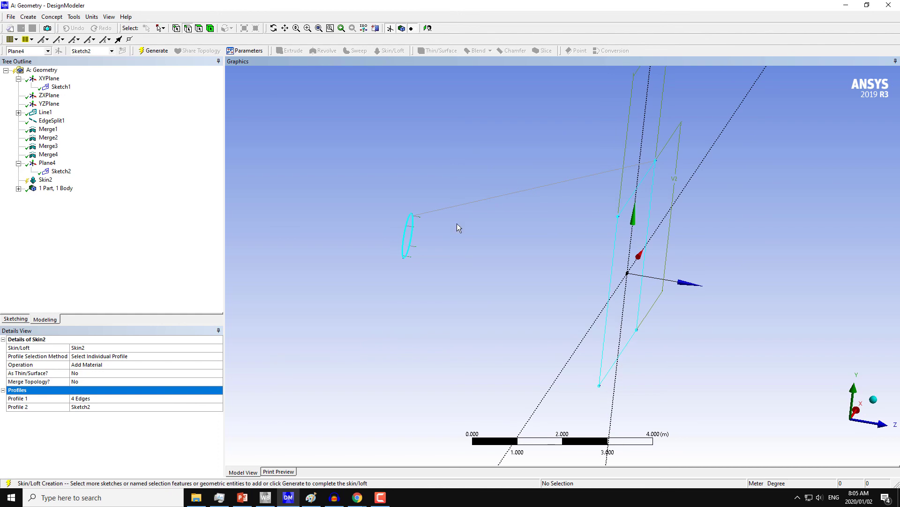
middle_drag(458, 227, 394, 221)
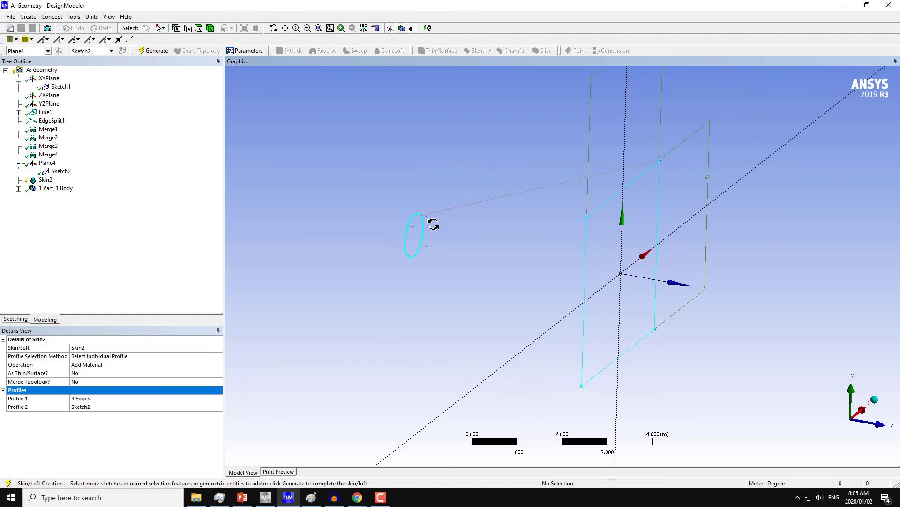
click(157, 52)
middle_drag(390, 189, 408, 215)
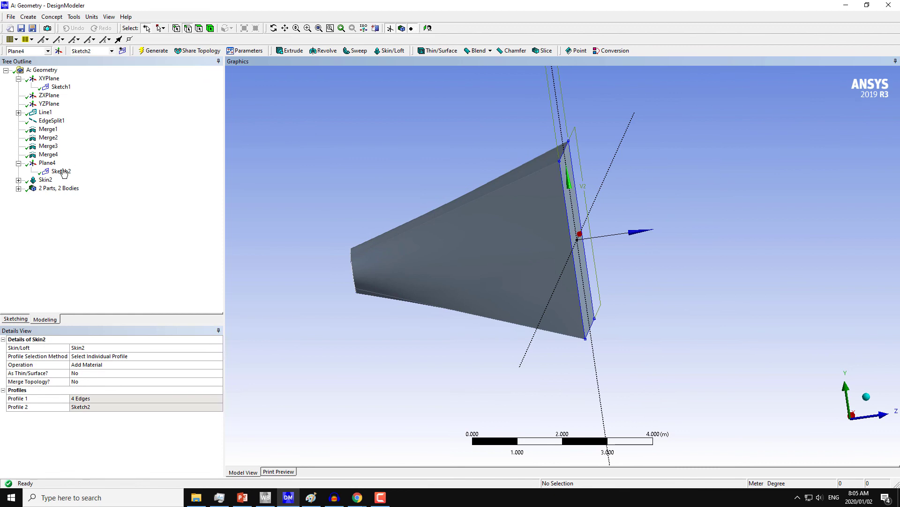
click(46, 163)
- Change Plane4's Z offset from 5 m to 10 m to lengthen the loft
right_click(52, 163)
click(60, 167)
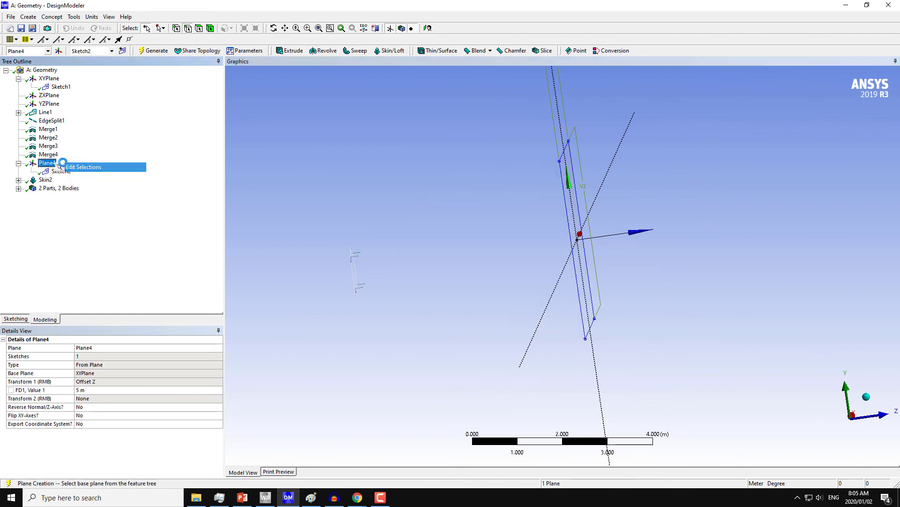
click(96, 390)
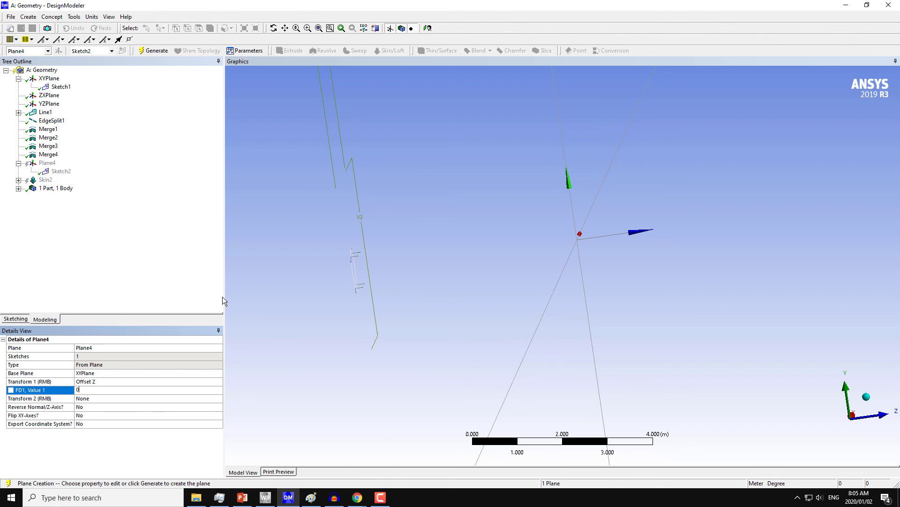
key(Return)
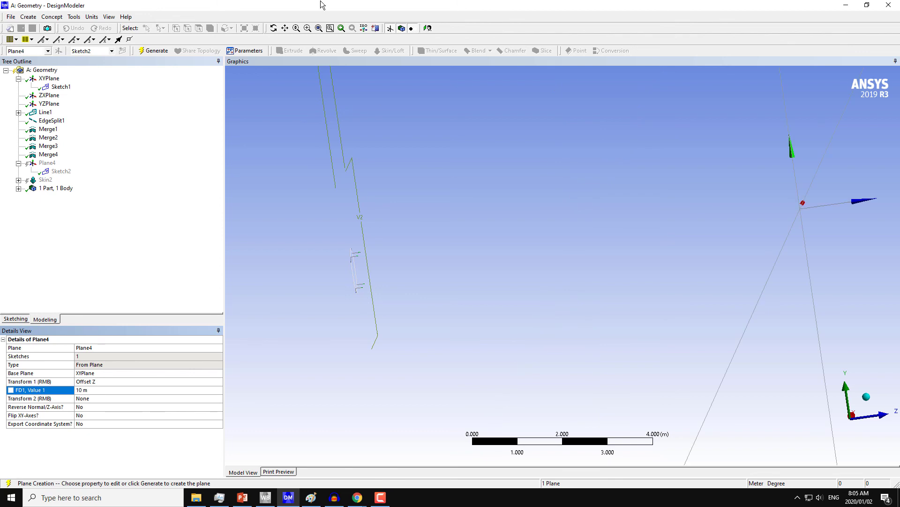
mouse_move(517, 204)
middle_down()
mouse_move(384, 201)
mouse_move(427, 233)
mouse_move(380, 211)
mouse_move(613, 227)
mouse_move(434, 237)
middle_up()
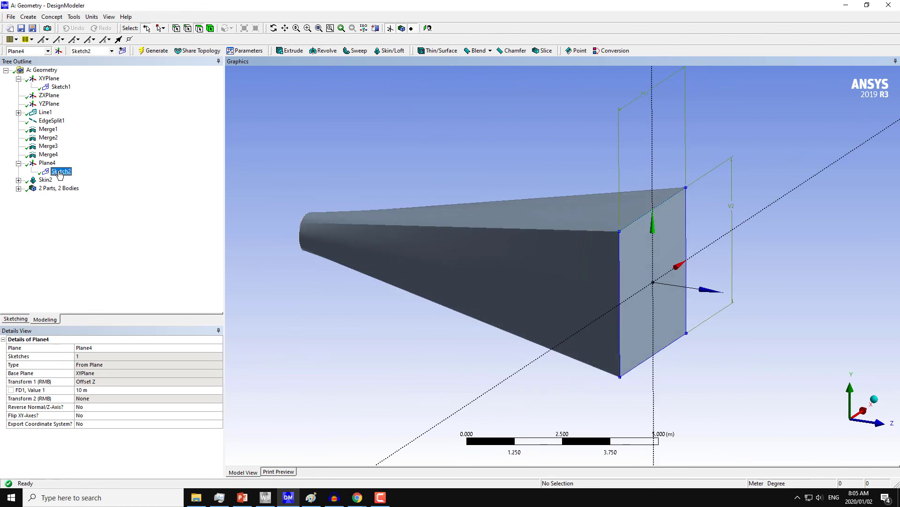
- Set Sketch2's H1 width dimension to 8 m and regenerate the loft
click(60, 171)
click(75, 382)
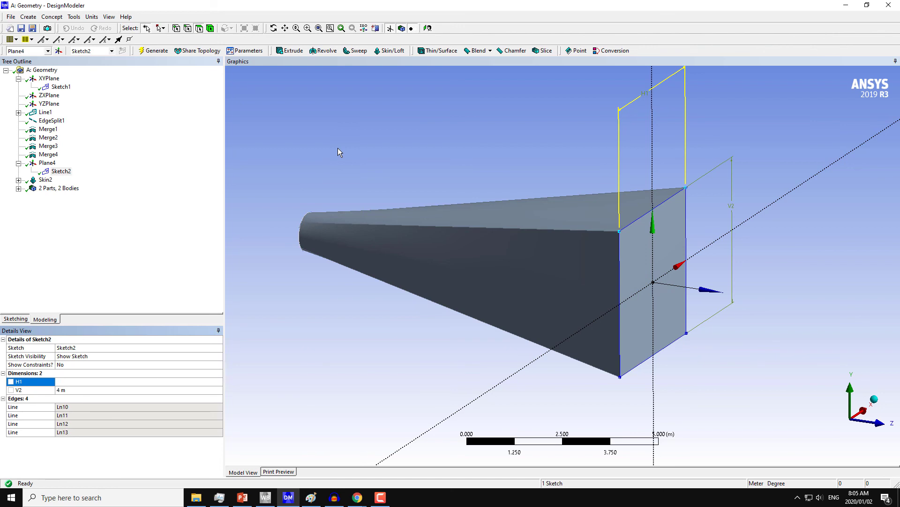
key(Return)
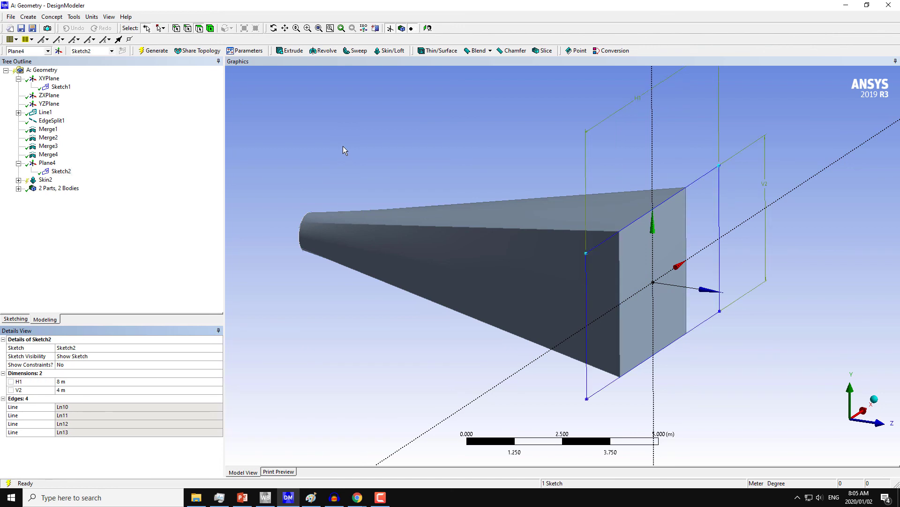
click(164, 53)
mouse_move(330, 115)
middle_down()
mouse_move(386, 142)
mouse_move(393, 157)
mouse_move(511, 149)
mouse_move(633, 207)
mouse_move(469, 180)
middle_up()
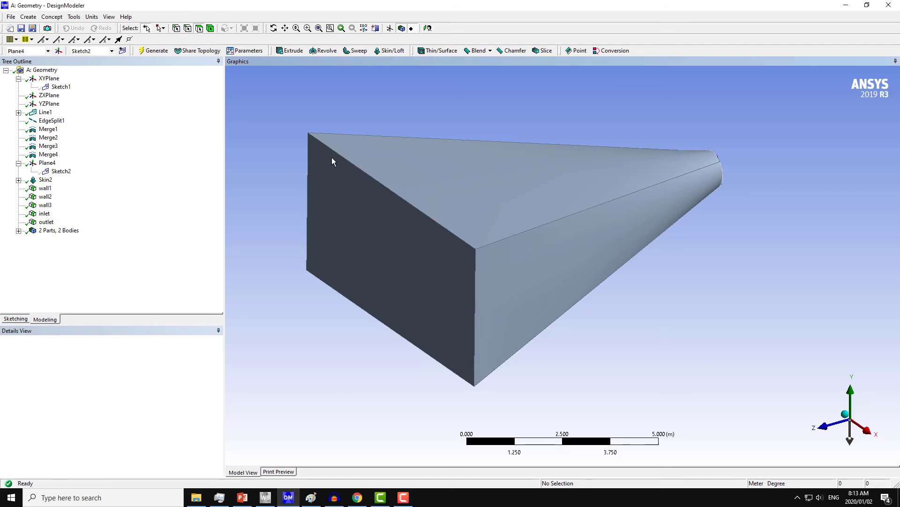
- Highlight the wall1, wall2 and wall3 named selections to check their faces
middle_drag(331, 162, 527, 190)
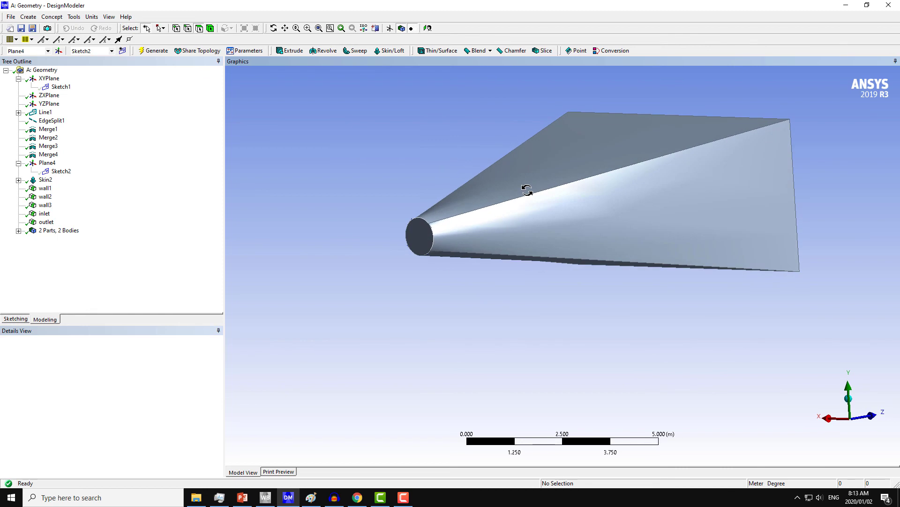
middle_drag(527, 190, 507, 197)
click(45, 188)
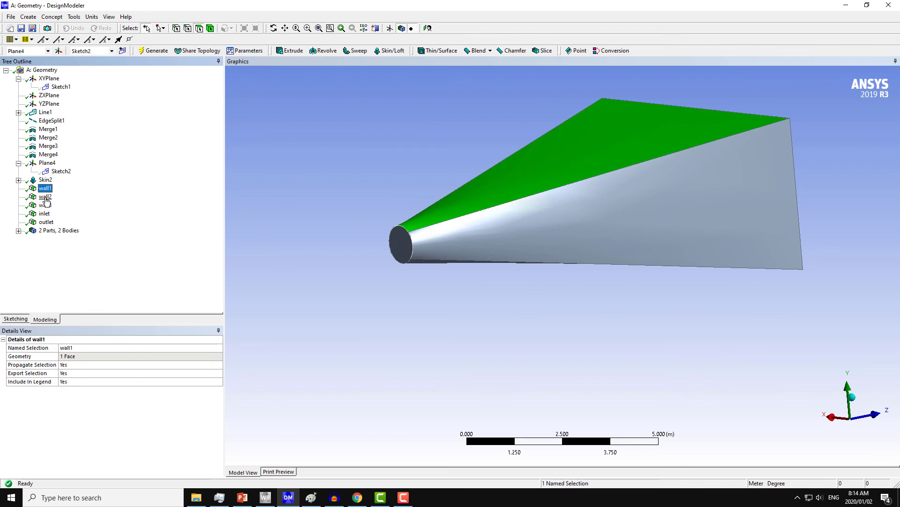
click(45, 196)
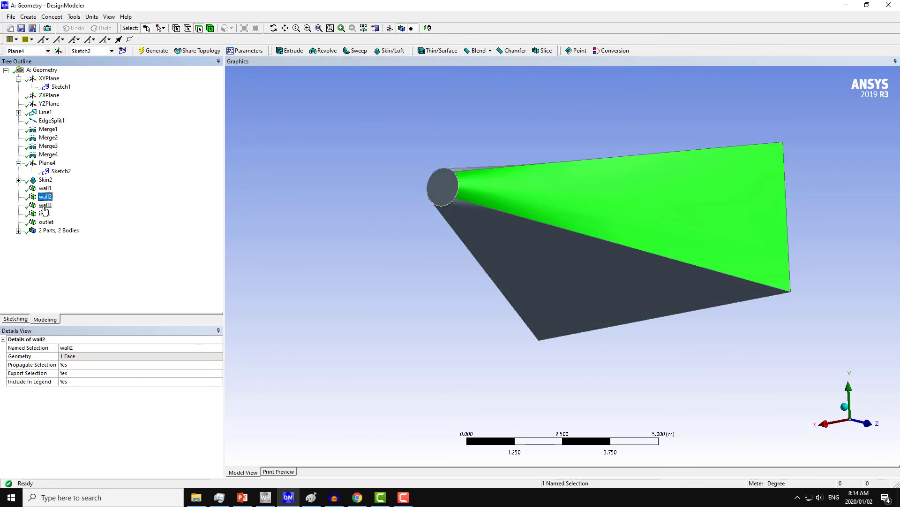
click(45, 206)
- Select the remaining unnamed left triangular side face of the loft
middle_drag(374, 207, 471, 232)
click(447, 211)
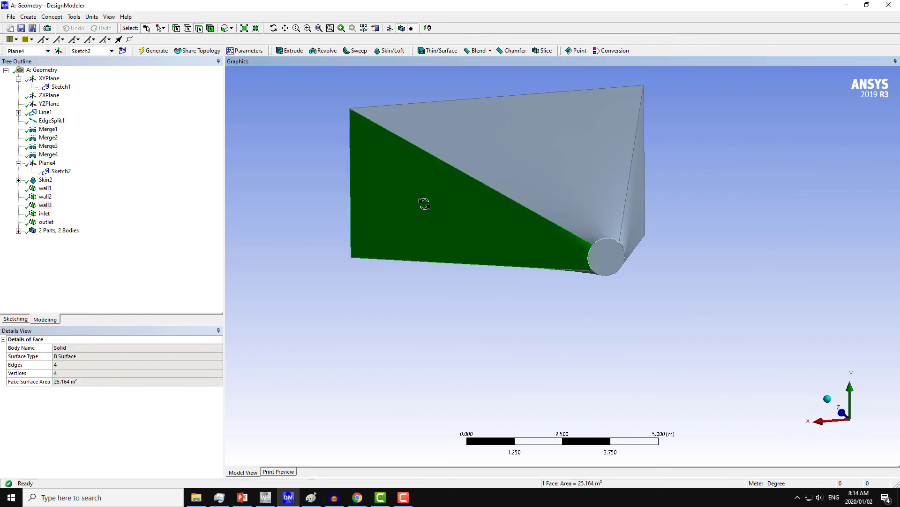
middle_drag(424, 201, 299, 199)
- Create a named selection wall4 from the left triangular face and generate it
right_click(269, 199)
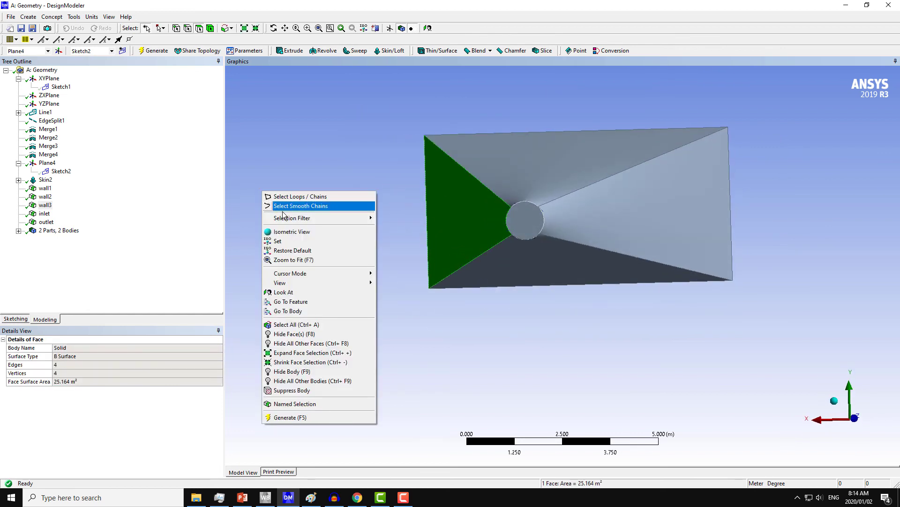
click(308, 405)
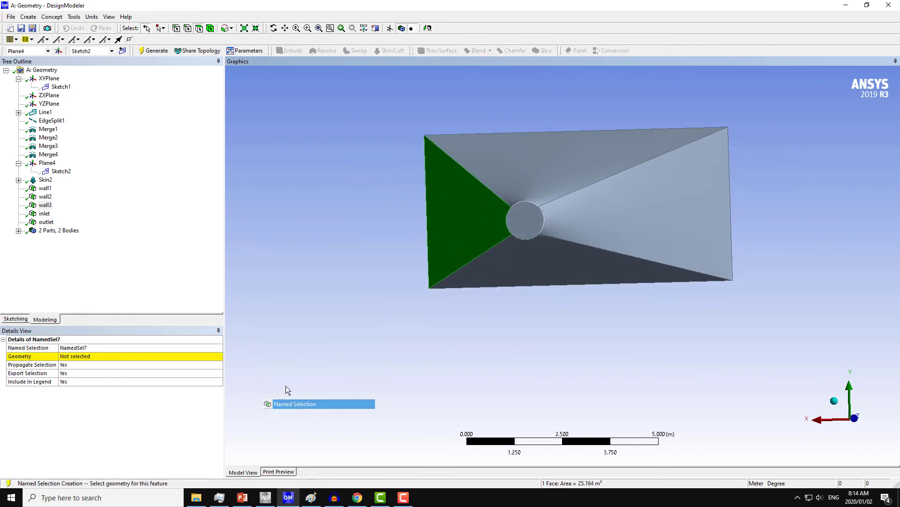
click(87, 349)
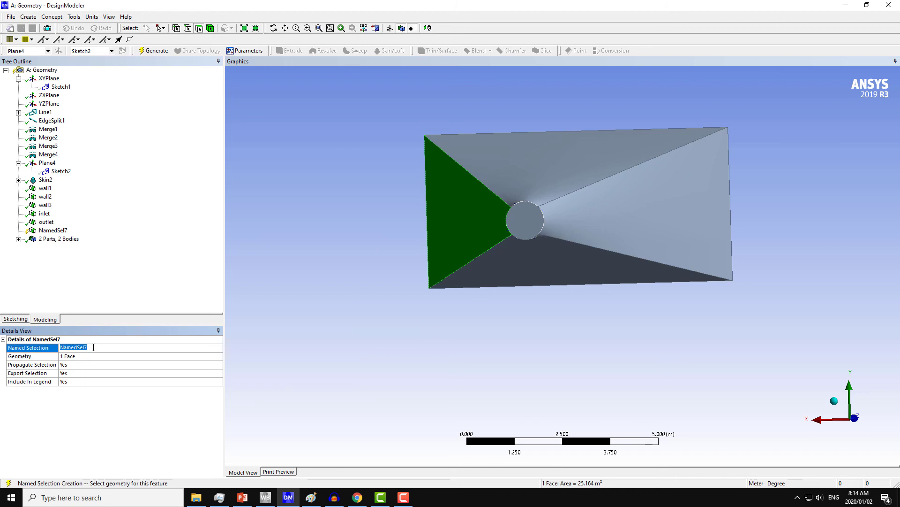
text(wall4)
key(Return)
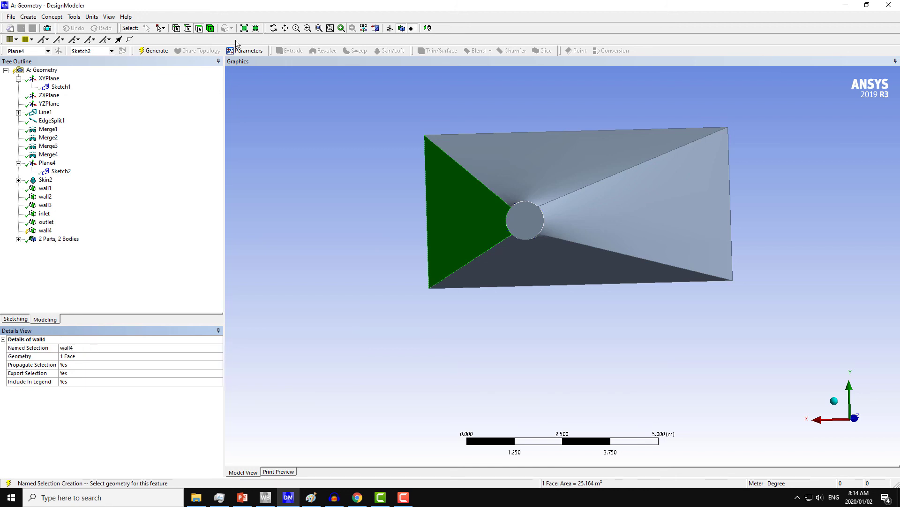
click(152, 52)
- Create a second named selection, NamedSel8, from the same side face
middle_drag(328, 184, 384, 186)
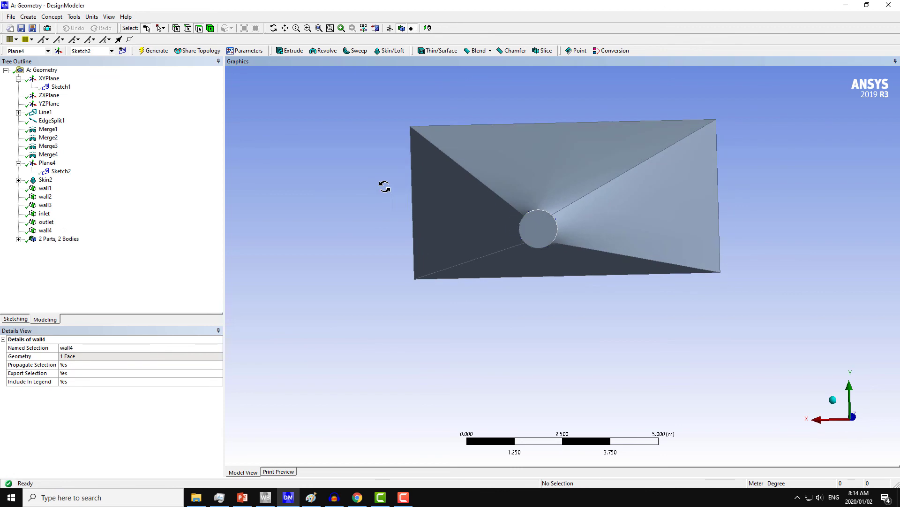
click(463, 207)
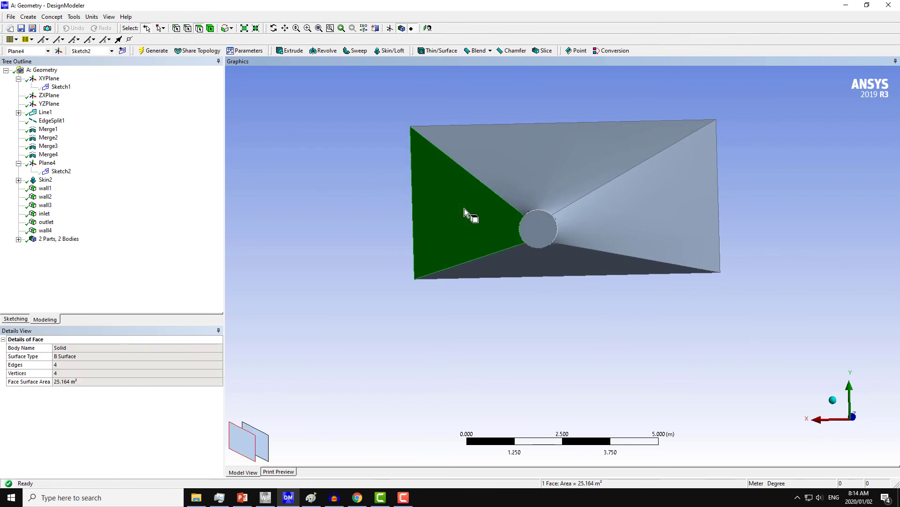
right_click(365, 216)
click(401, 429)
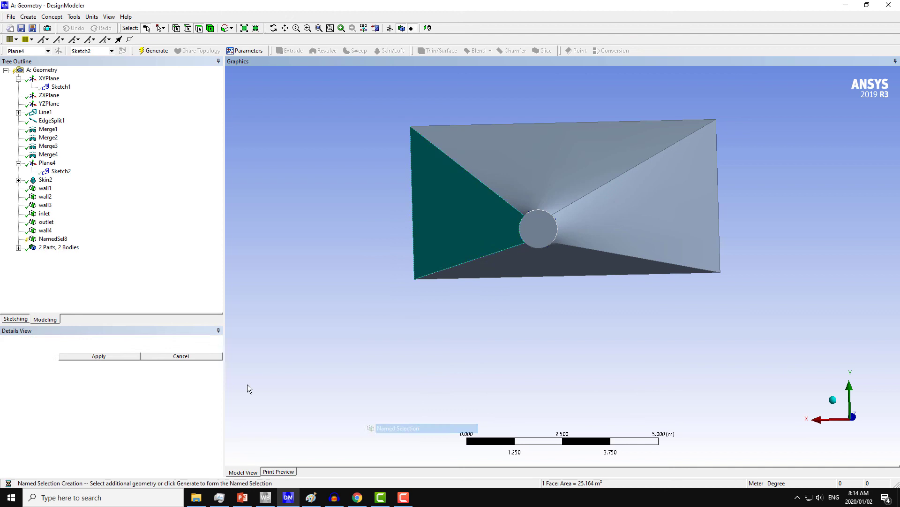
click(86, 348)
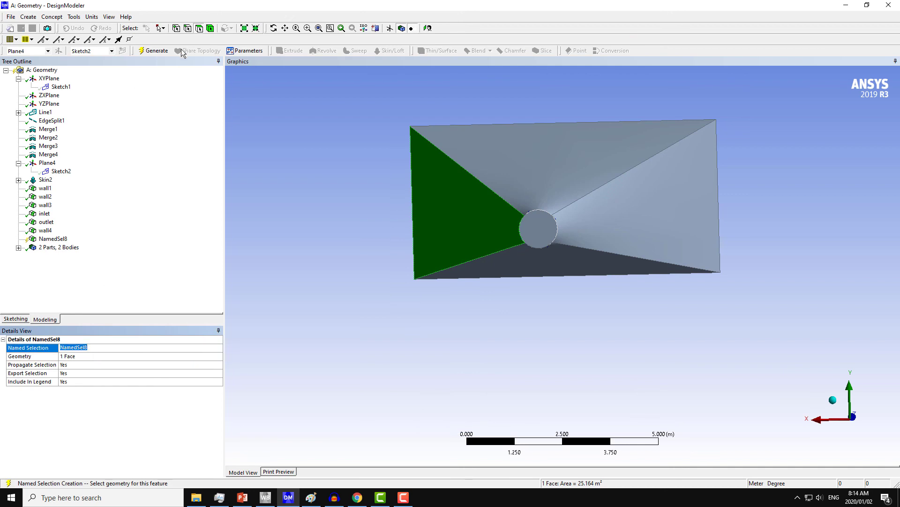
middle_drag(316, 163, 326, 189)
click(326, 189)
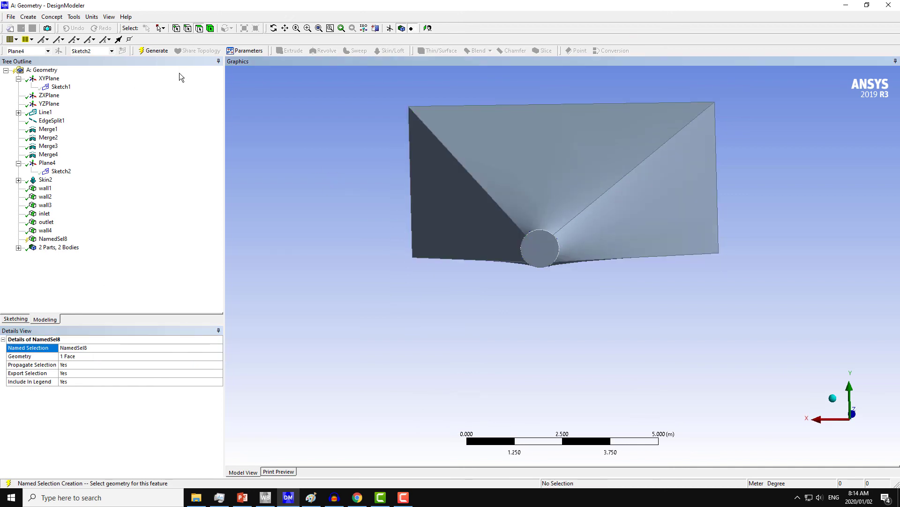
- Colour the loft faces By Named Selection to show the wall1–wall4, inlet, outlet legend
click(31, 41)
click(16, 42)
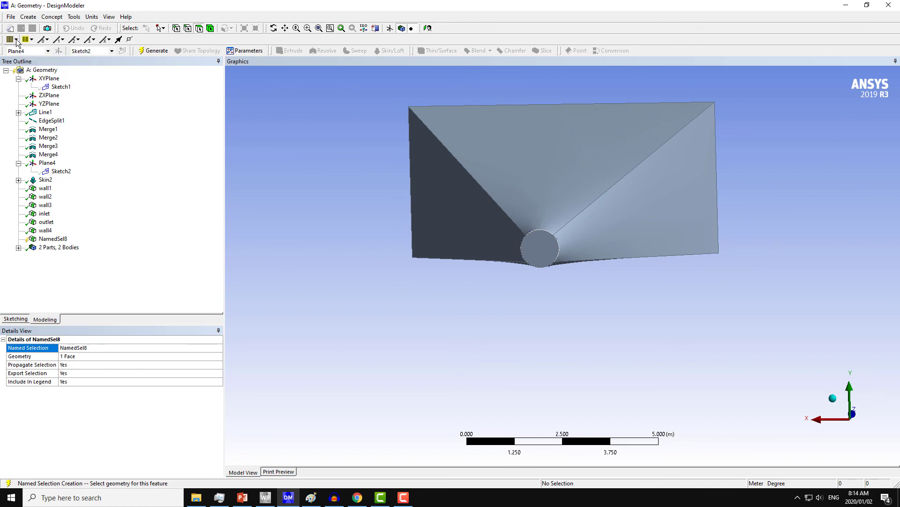
click(17, 42)
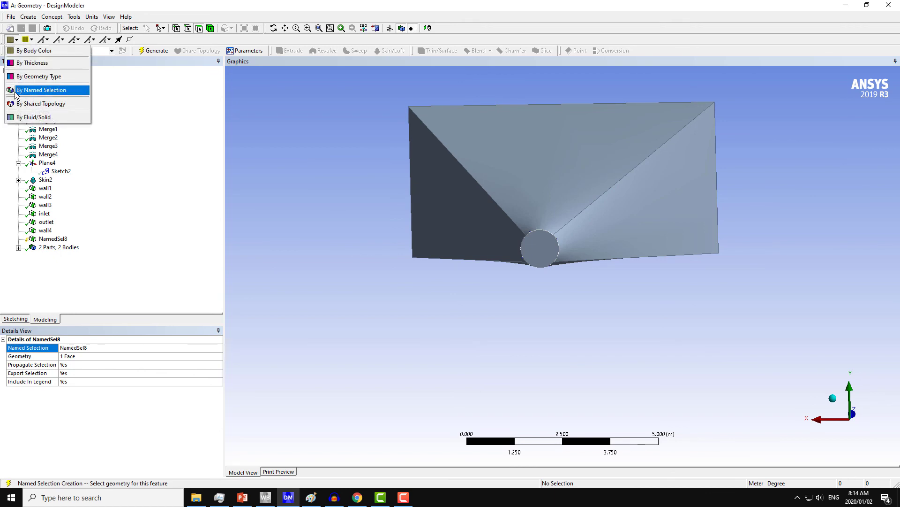
click(41, 90)
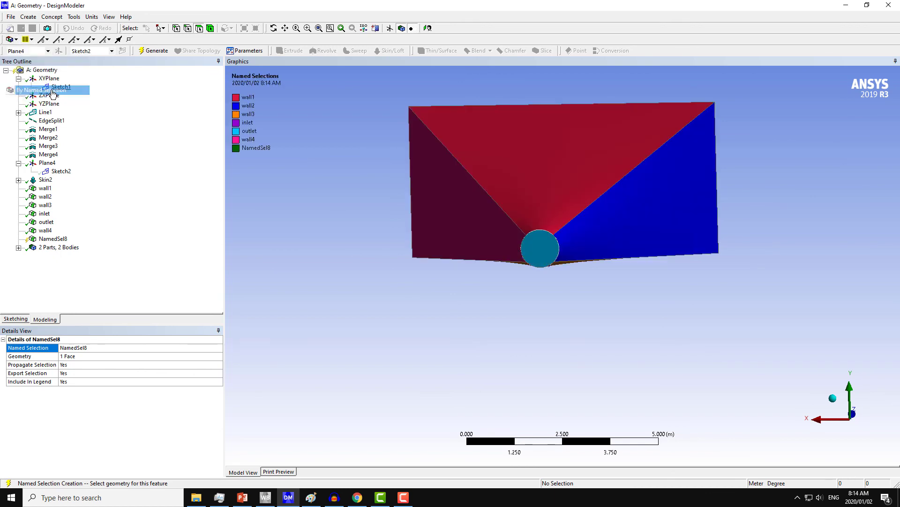